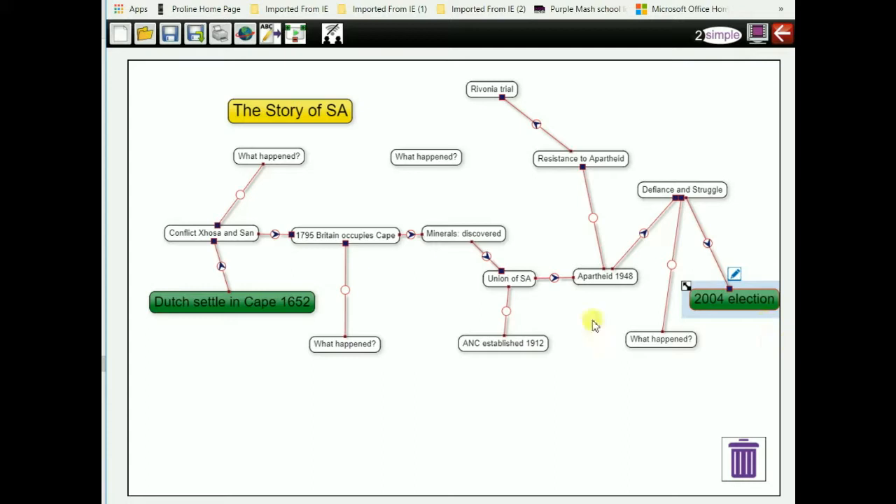
Shift the lower What happened? node left and raise Conflict Xhosa and San up-right.
mouse_move(636, 340)
left_mouse_down()
mouse_move(615, 347)
mouse_move(627, 352)
left_mouse_up()
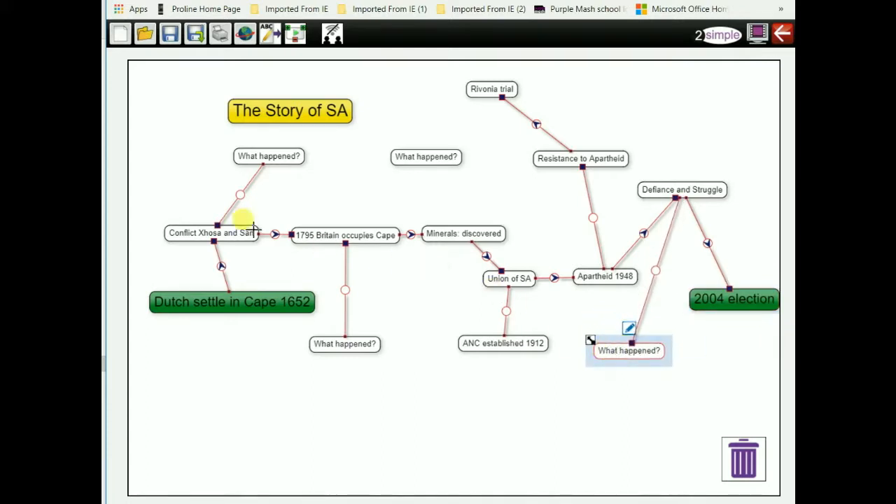
left_click_drag(201, 233, 234, 217)
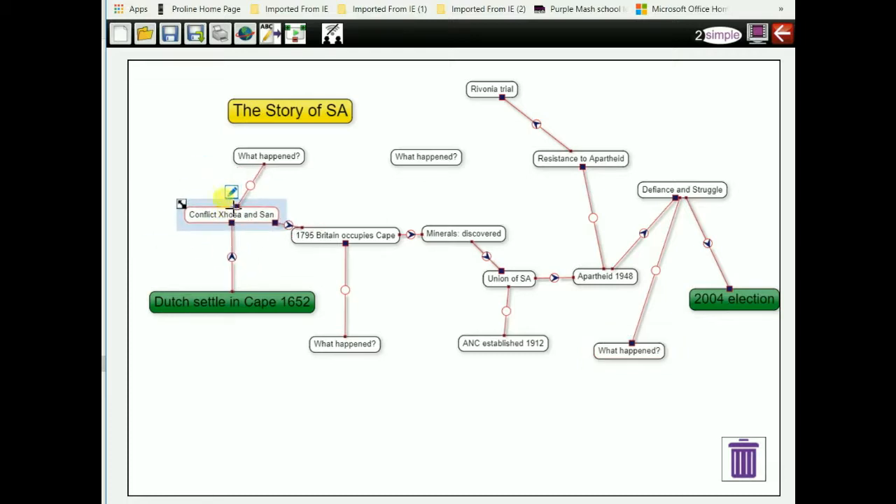
Colour the Conflict Xhosa and San and 1795 Britain occupies Cape nodes yellow.
left_click(231, 193)
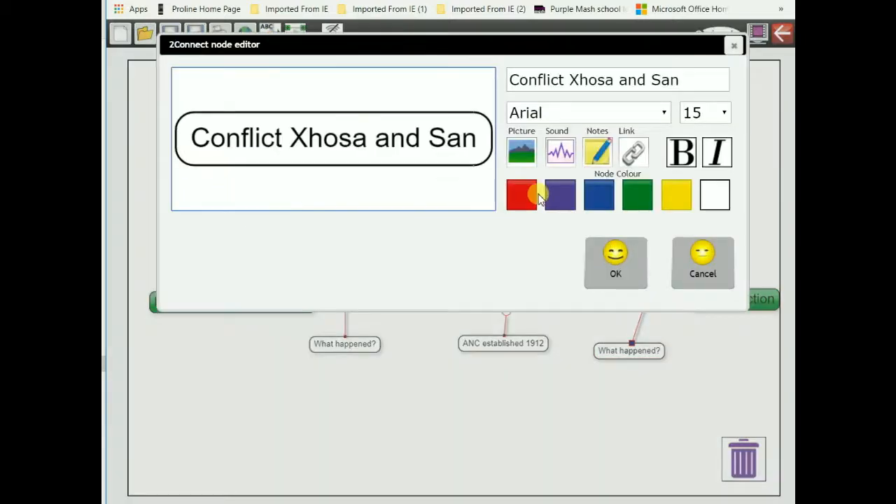
left_click(677, 195)
left_click(630, 262)
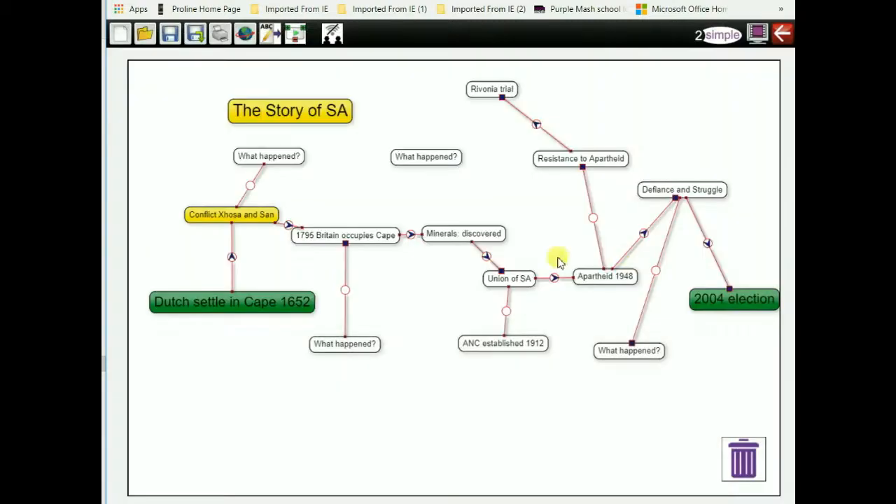
left_click(320, 236)
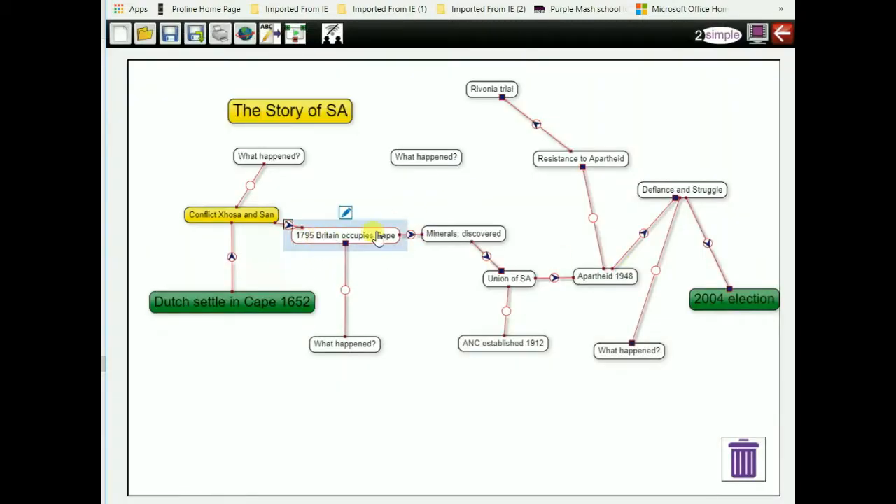
left_click(345, 212)
left_click(365, 230)
left_click(344, 212)
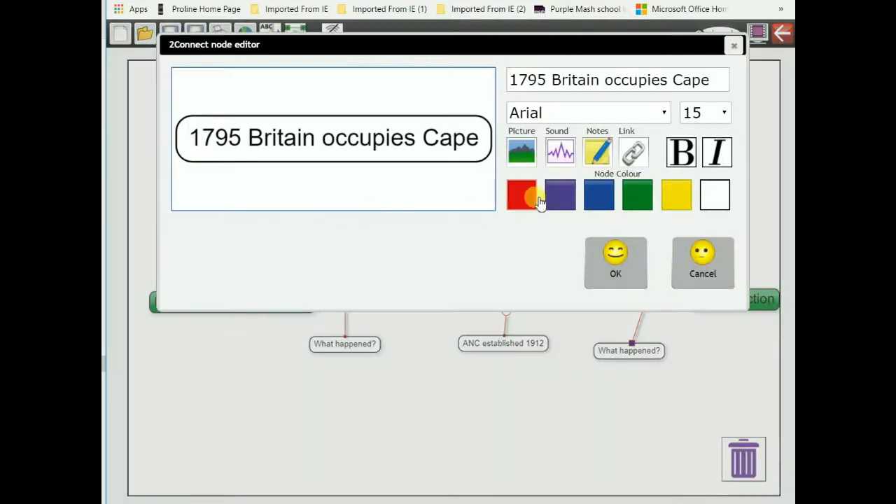
left_click(674, 196)
left_click(619, 265)
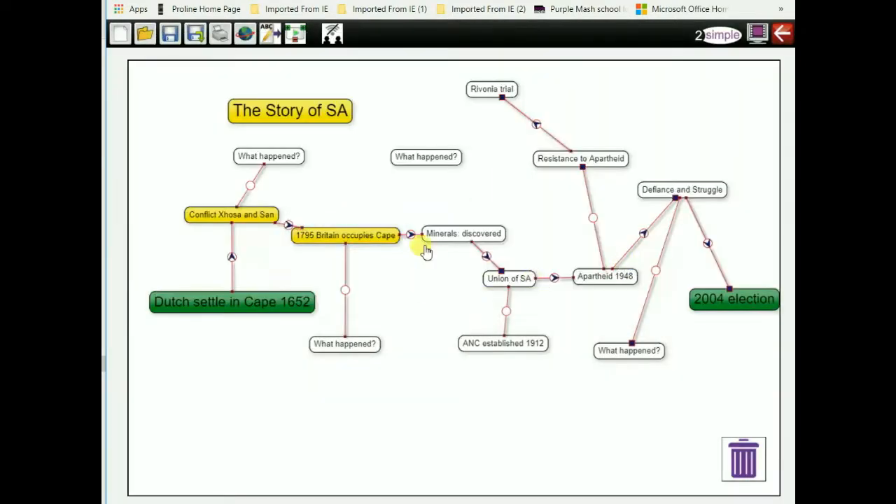
Make the Minerals: discovered node yellow with a bold label.
left_click(448, 235)
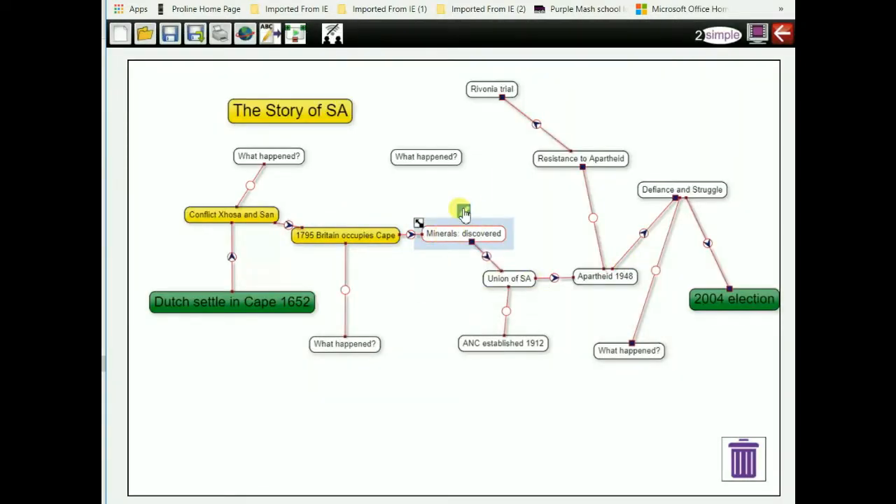
left_click(463, 211)
left_click(676, 195)
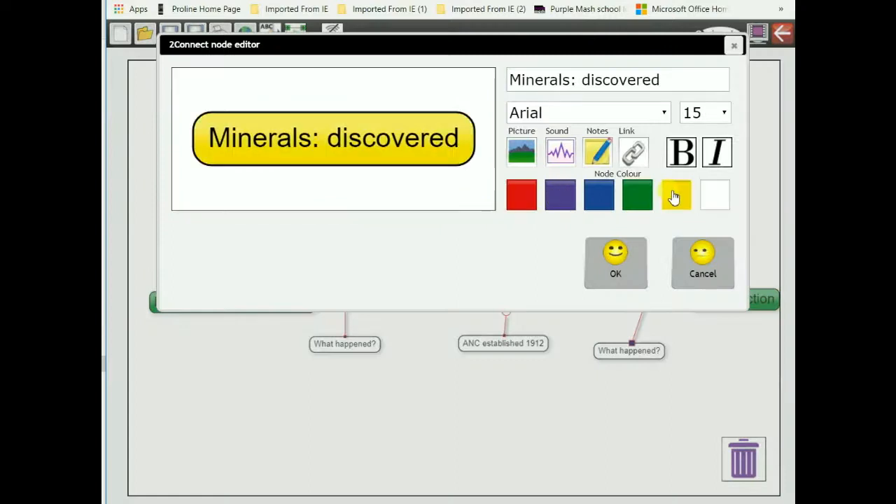
left_click(683, 156)
left_click(621, 280)
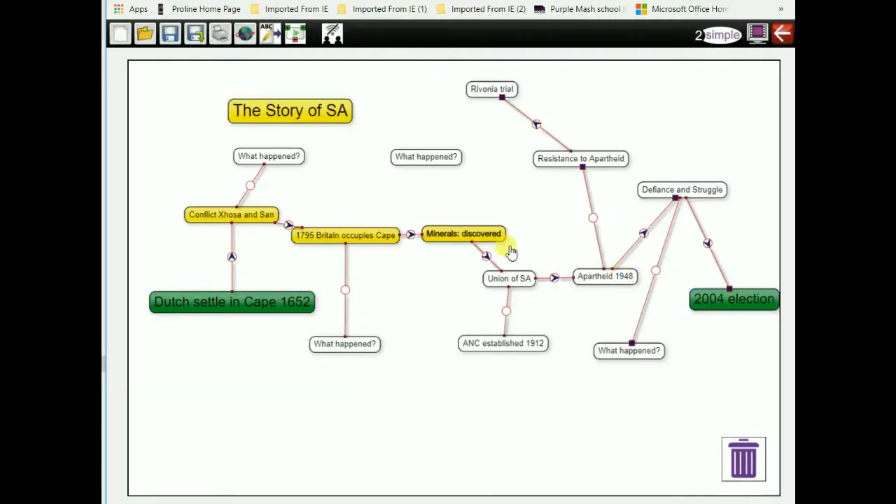
Bold the labels of the 1795 Britain occupies Cape and Conflict Xhosa and San nodes.
left_click(360, 238)
left_click(344, 212)
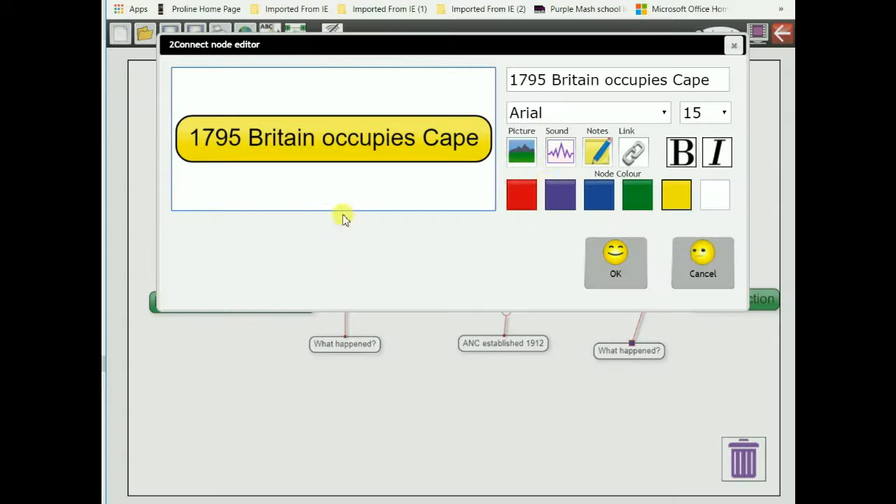
left_click(680, 151)
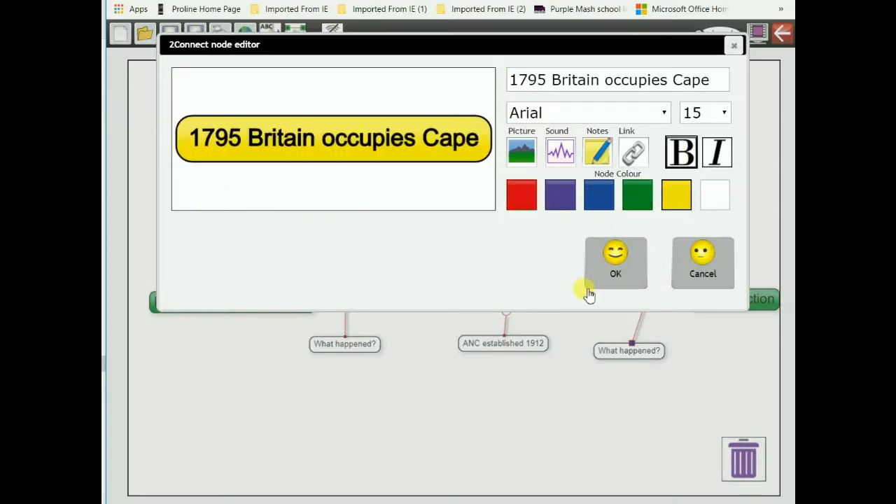
left_click(595, 283)
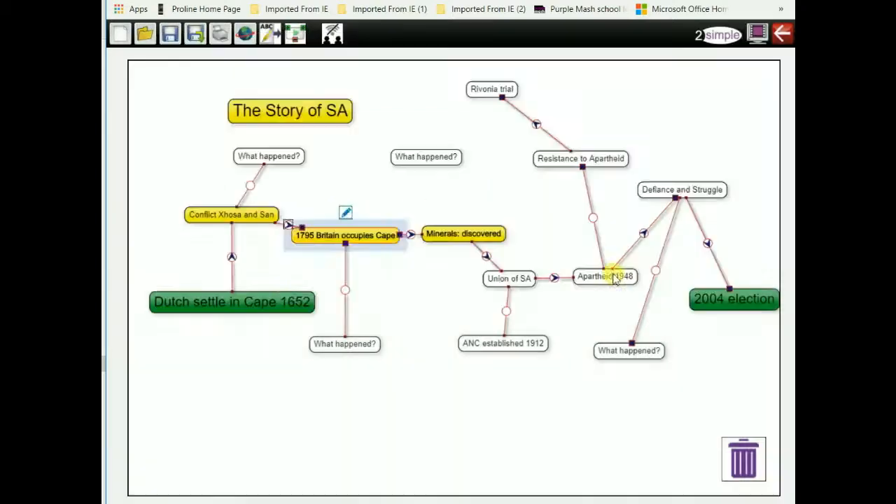
left_click(232, 223)
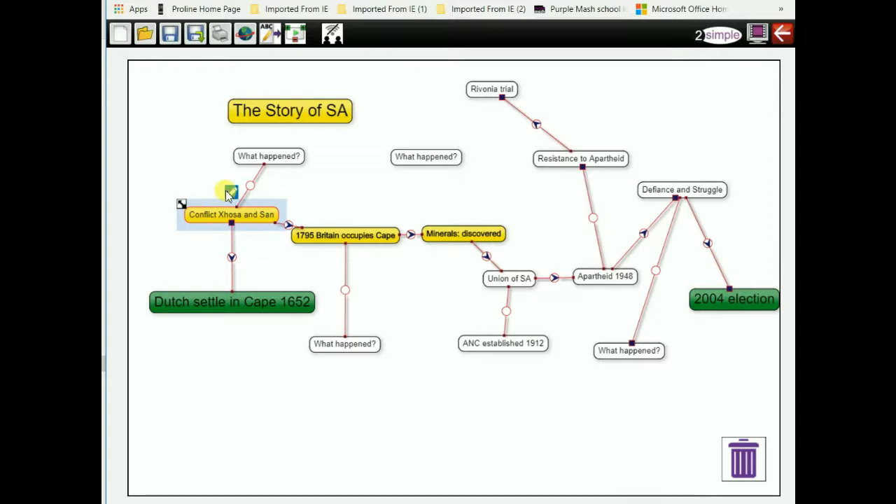
left_click(231, 192)
left_click(680, 151)
left_click(623, 258)
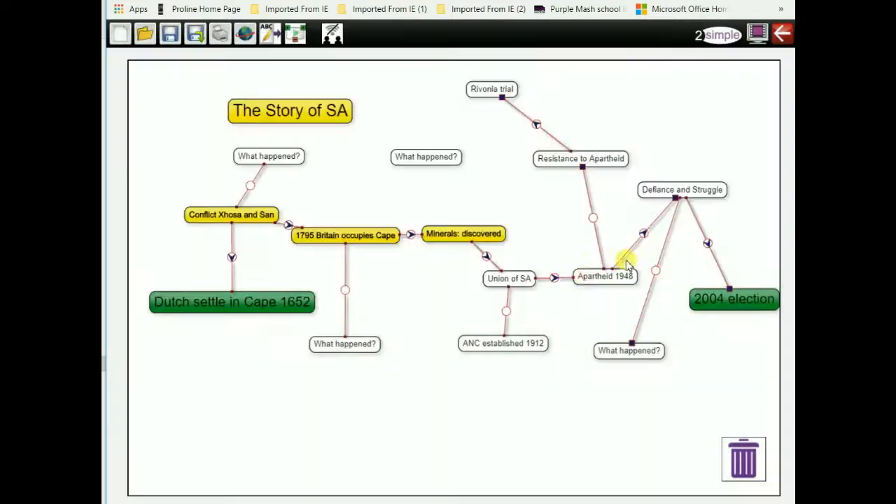
Make the Union of SA node yellow with a bold label.
left_click(494, 277)
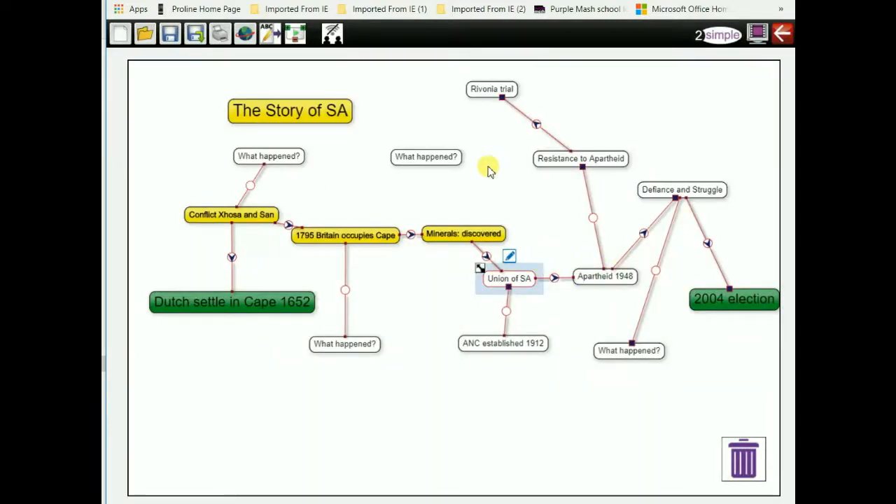
left_click(510, 257)
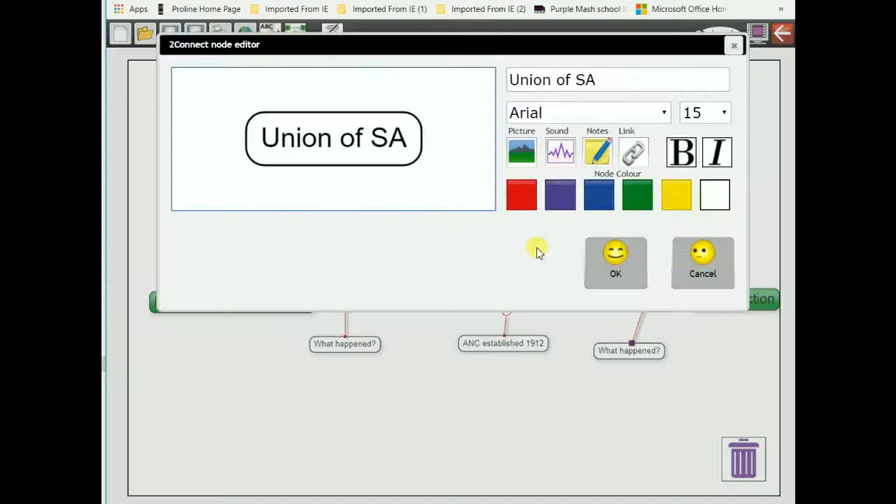
left_click(684, 188)
left_click(691, 159)
left_click(594, 281)
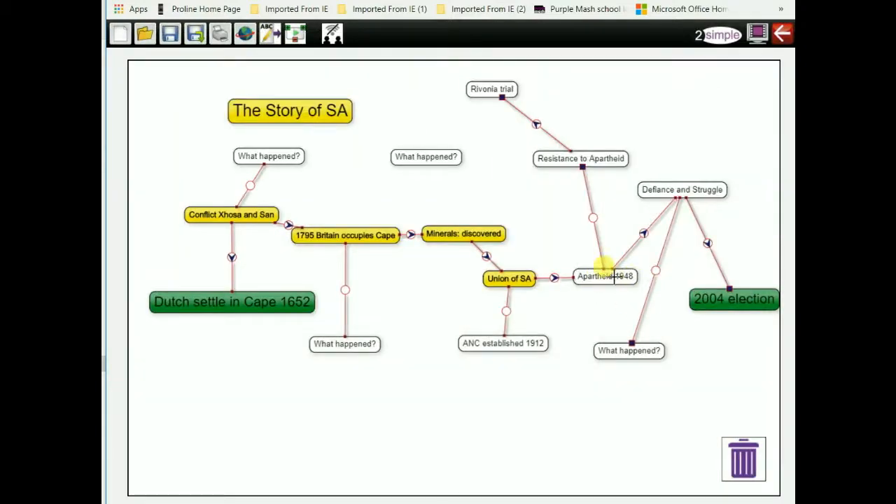
Colour the Apartheid 1948 node yellow, leaving its label unbolded.
left_click(604, 253)
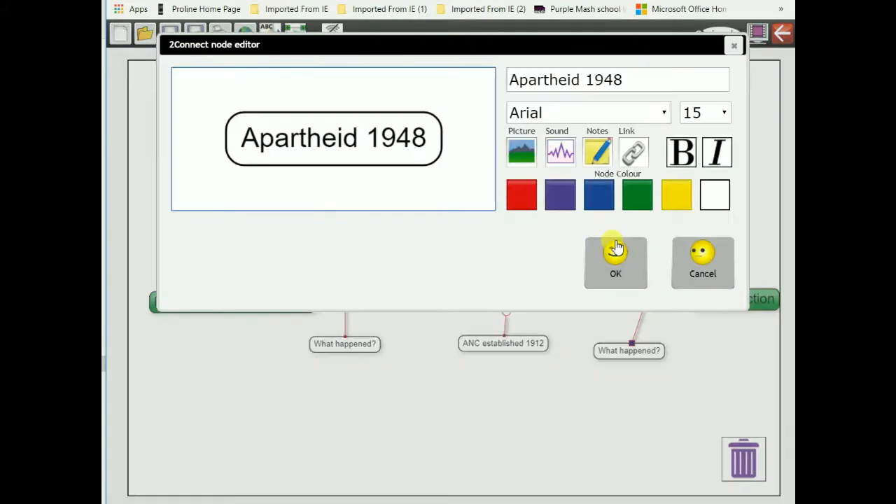
left_click(683, 157)
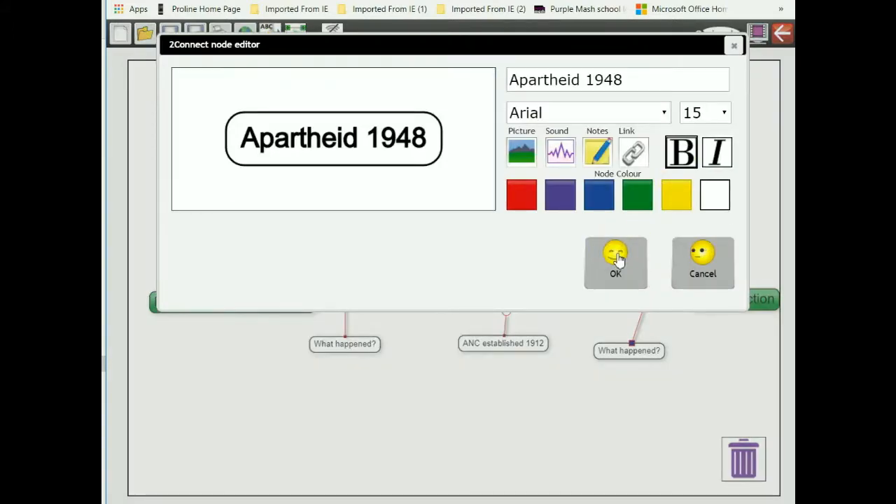
left_click(616, 259)
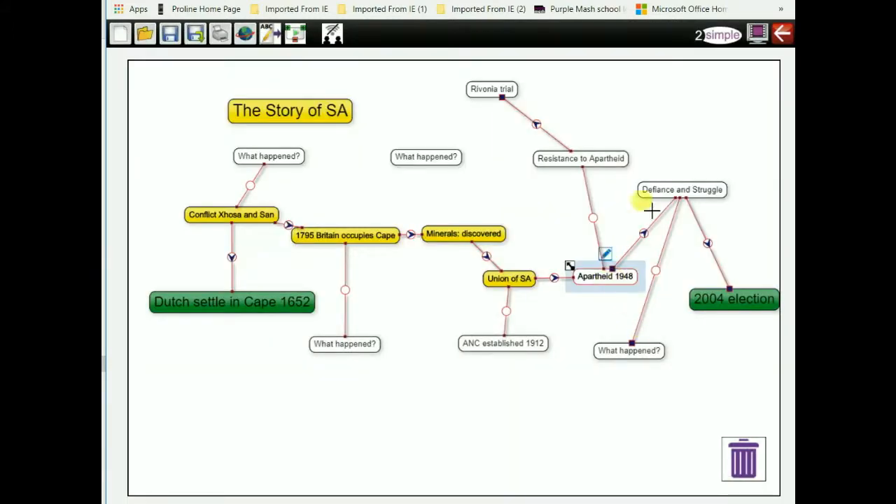
left_click(603, 255)
left_click(683, 159)
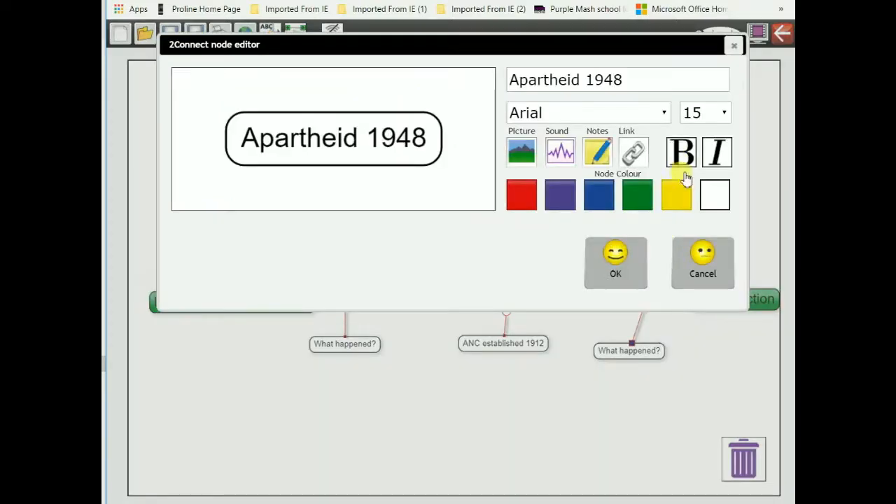
left_click(676, 195)
left_click(619, 283)
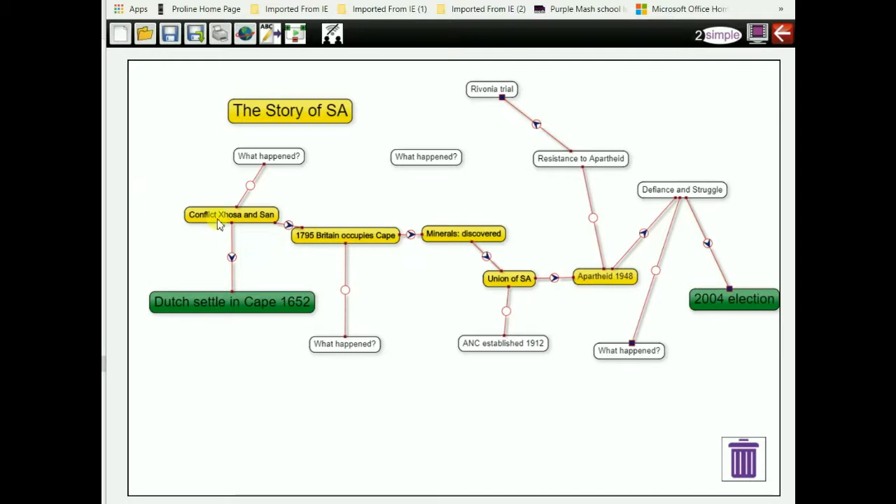
Reposition Minerals: discovered, make Defiance and Struggle yellow and bold, and show the story panel.
mouse_move(206, 219)
left_mouse_down()
mouse_move(193, 218)
mouse_move(213, 246)
mouse_move(219, 219)
left_mouse_up()
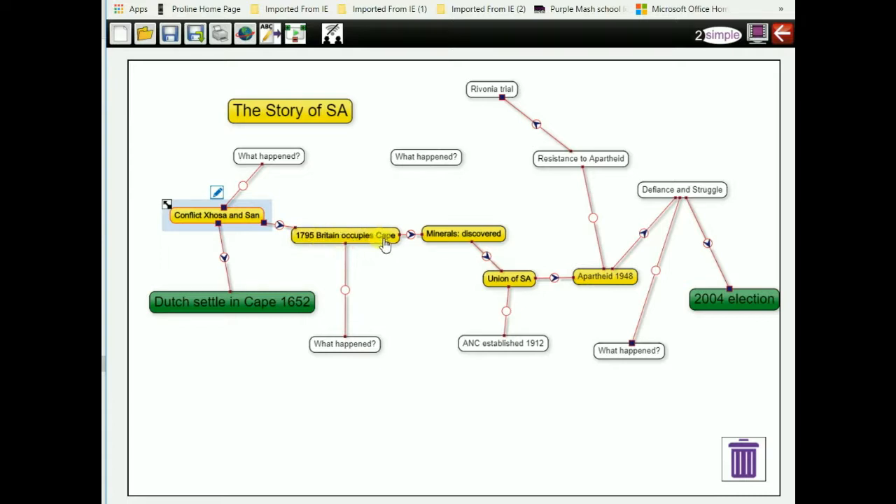
left_click_drag(474, 234, 504, 213)
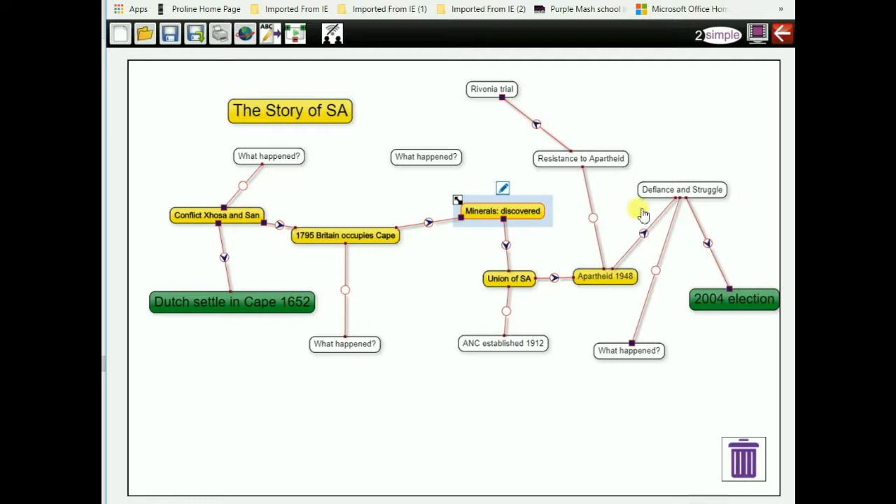
left_click(678, 191)
left_click(681, 168)
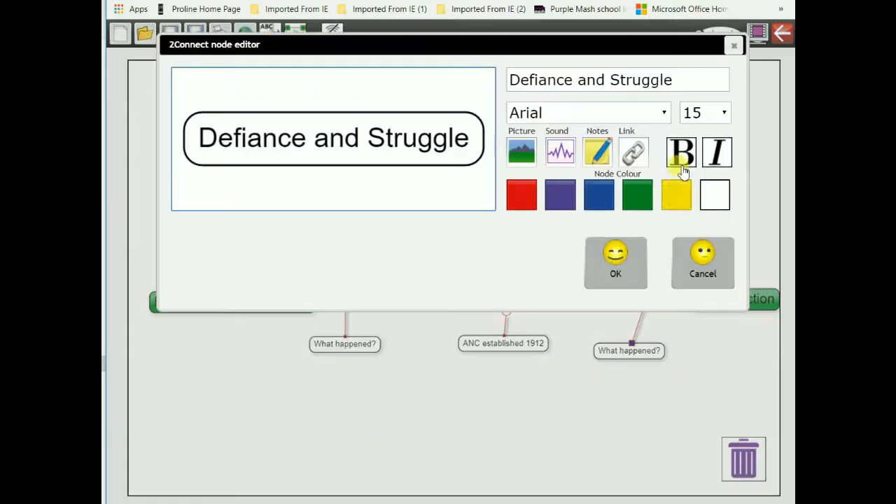
left_click(686, 202)
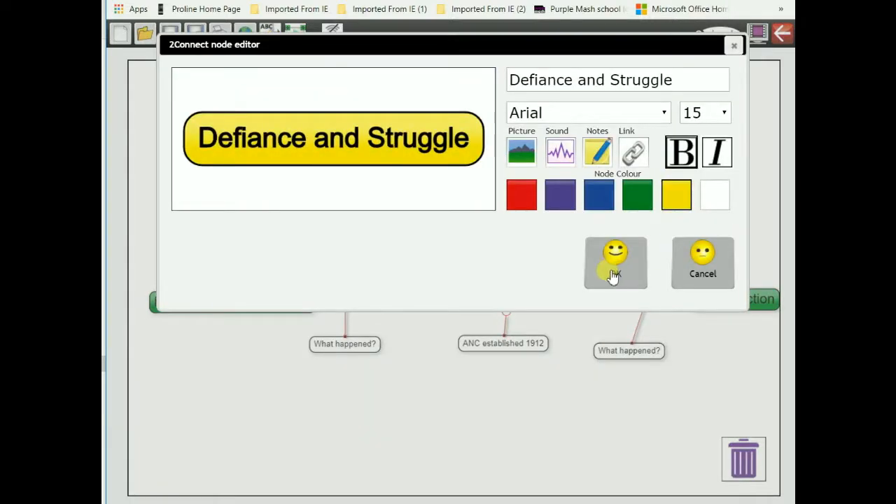
left_click(613, 272)
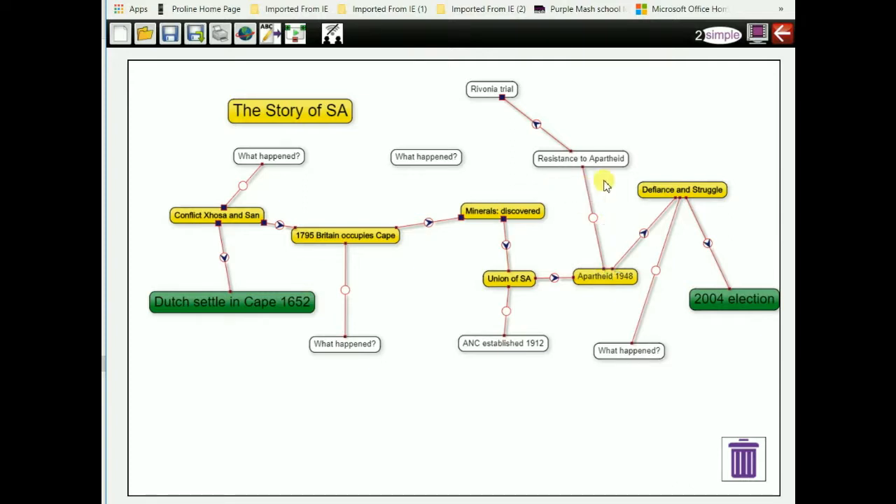
left_click(267, 35)
Write instructions asking pupils to describe the Conflict with the Xhosa and San, adding mind-map detail.
left_click(203, 107)
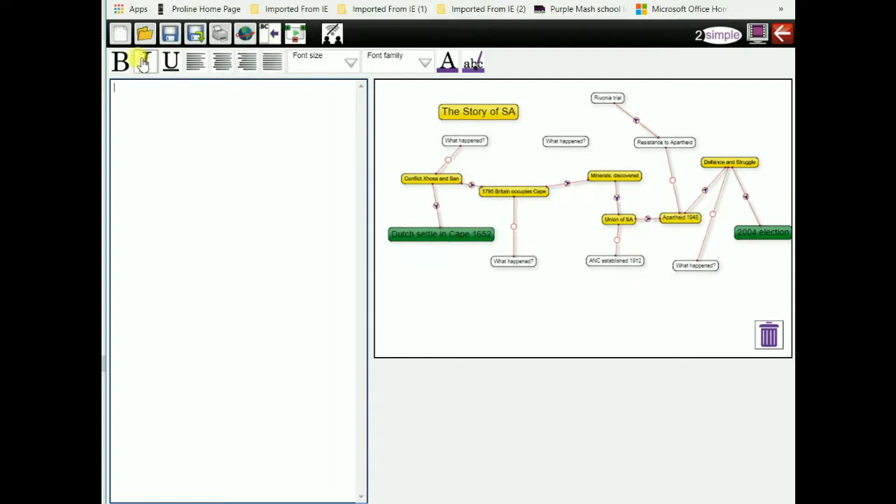
left_click(351, 65)
left_click(333, 287)
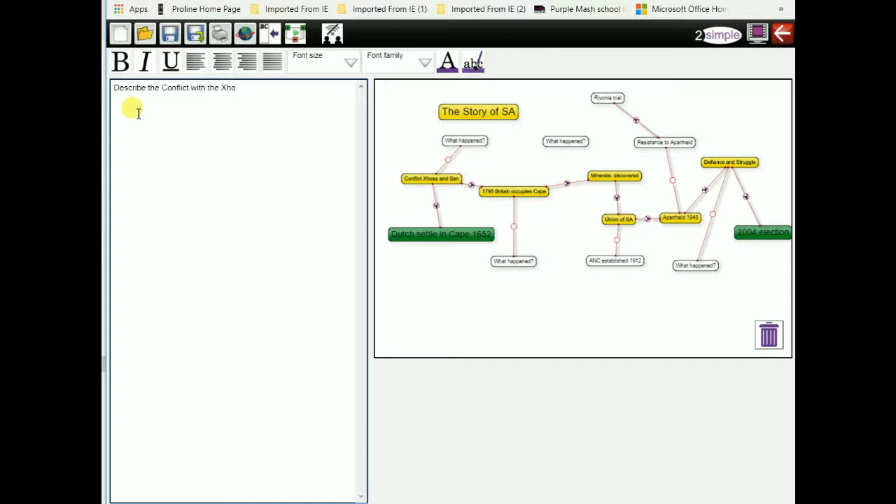
type("and")
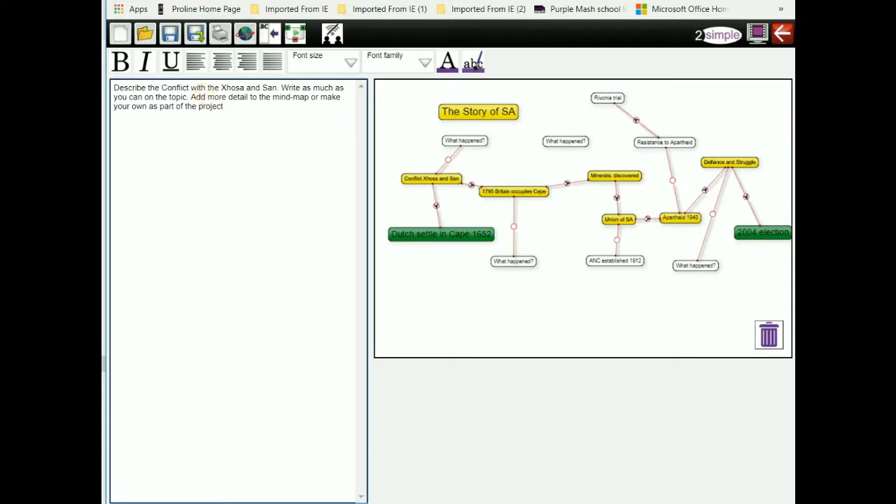
Select the instruction text and try the 40pt and then 24pt font sizes.
left_click_drag(228, 106, 114, 87)
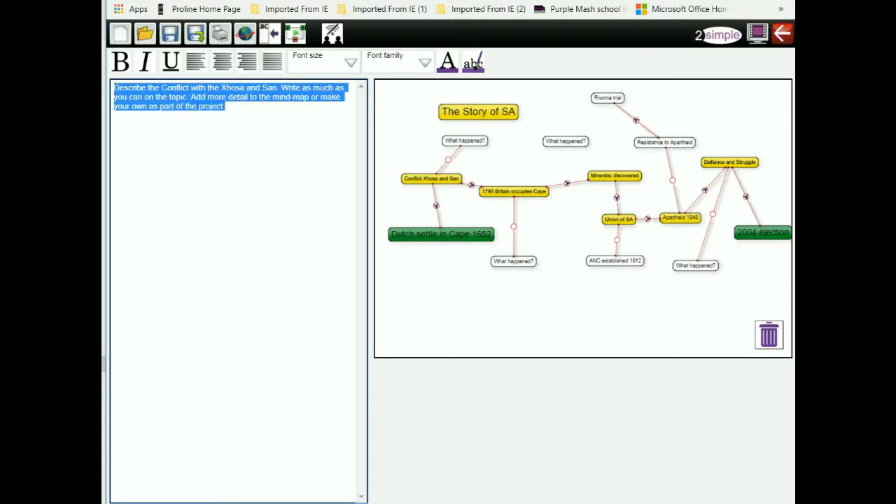
left_click(347, 63)
left_click(317, 199)
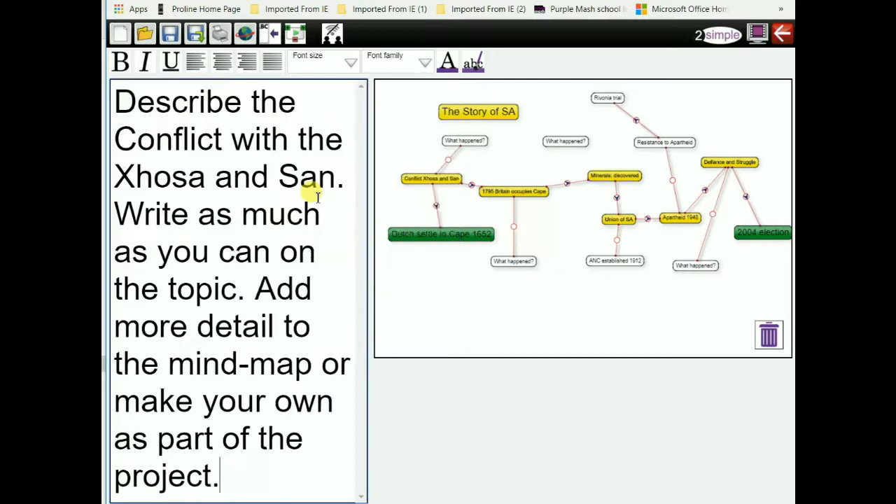
left_click(345, 64)
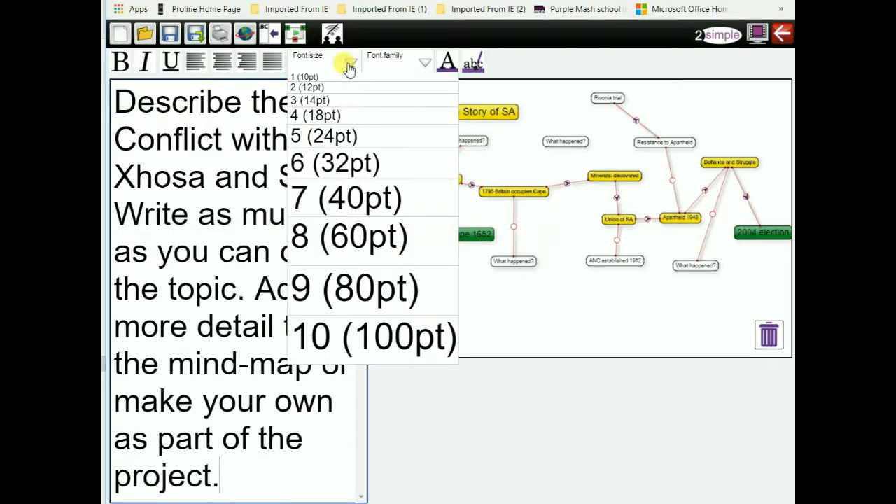
left_click(320, 198)
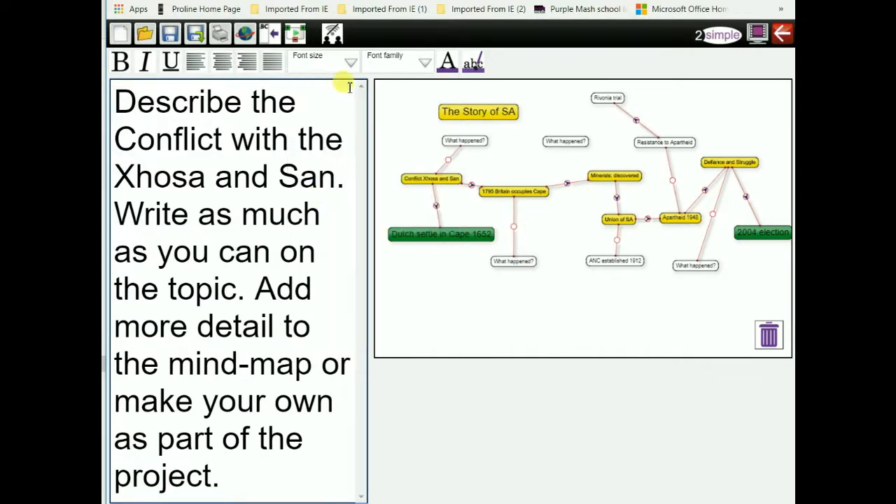
double_click(210, 118)
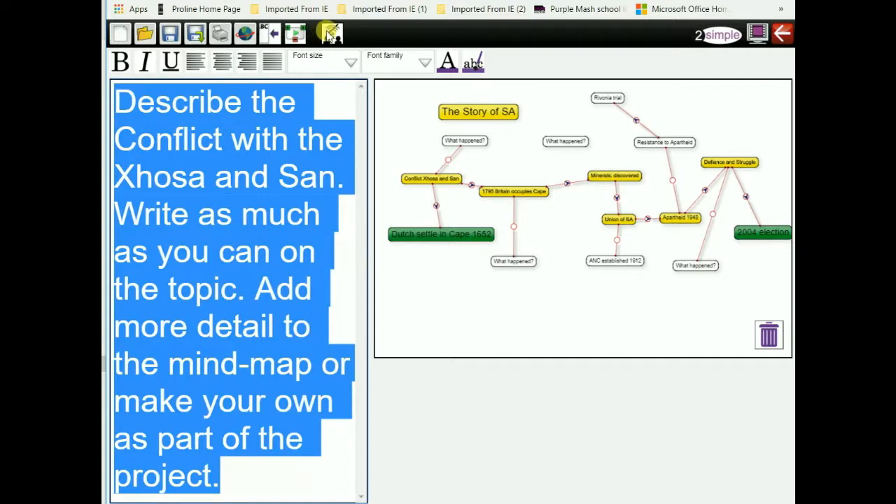
left_click(350, 62)
left_click(346, 138)
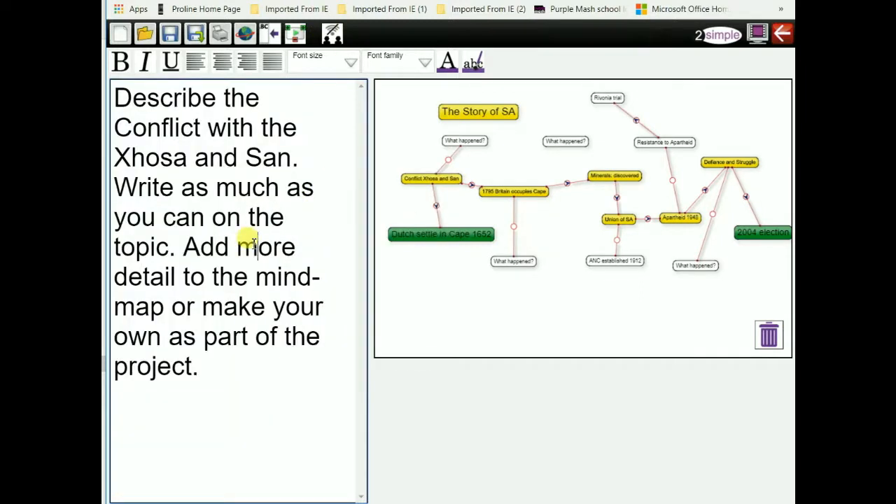
Set the whole instruction text to 18pt and bring up the exit prompt.
left_click_drag(201, 367, 112, 86)
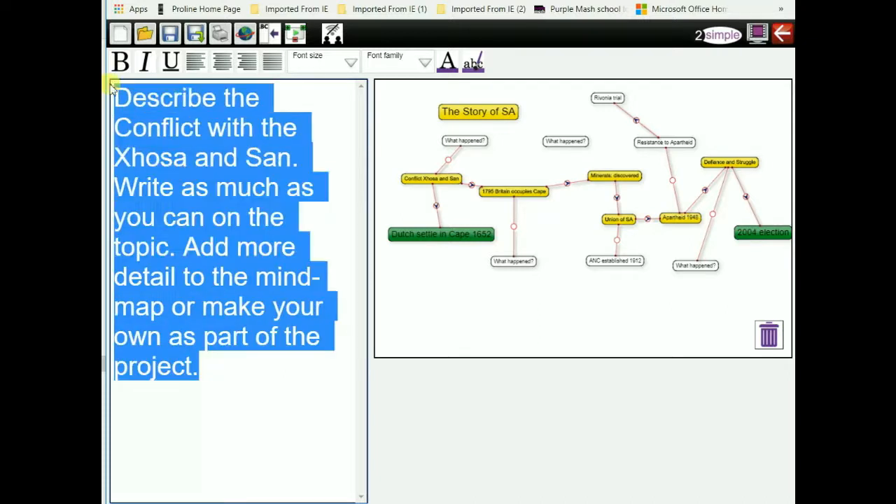
left_click(350, 62)
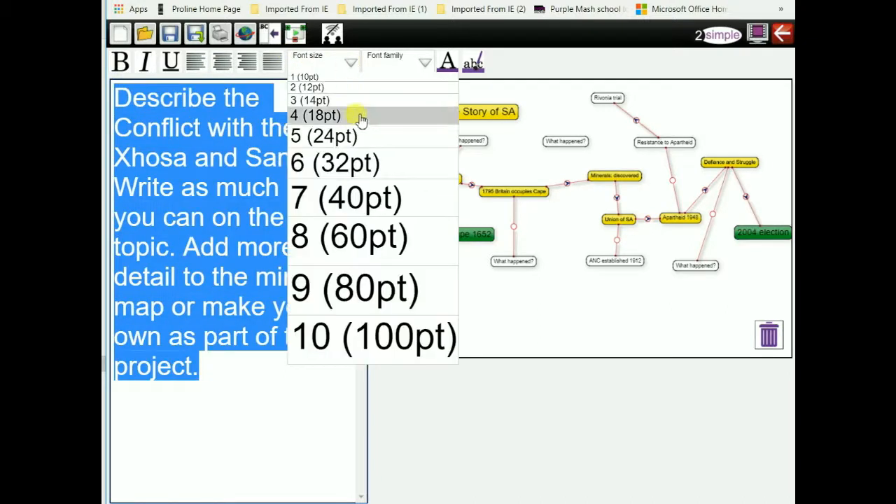
left_click(336, 119)
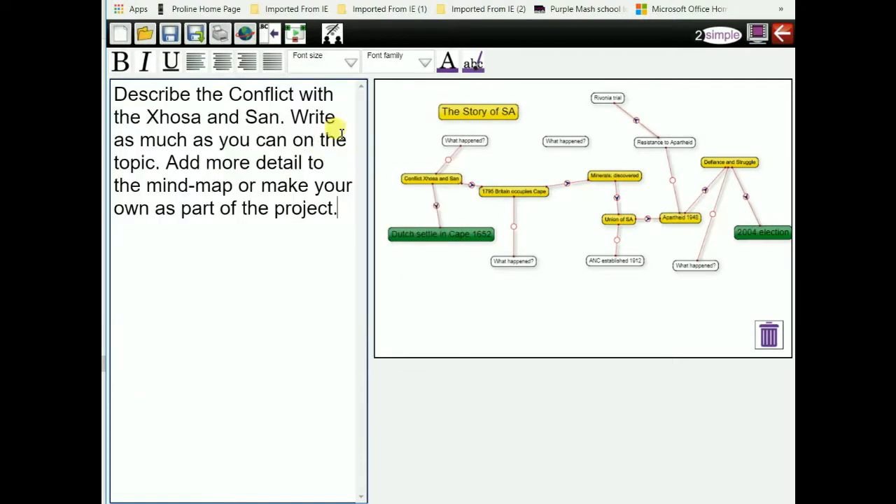
left_click(278, 185)
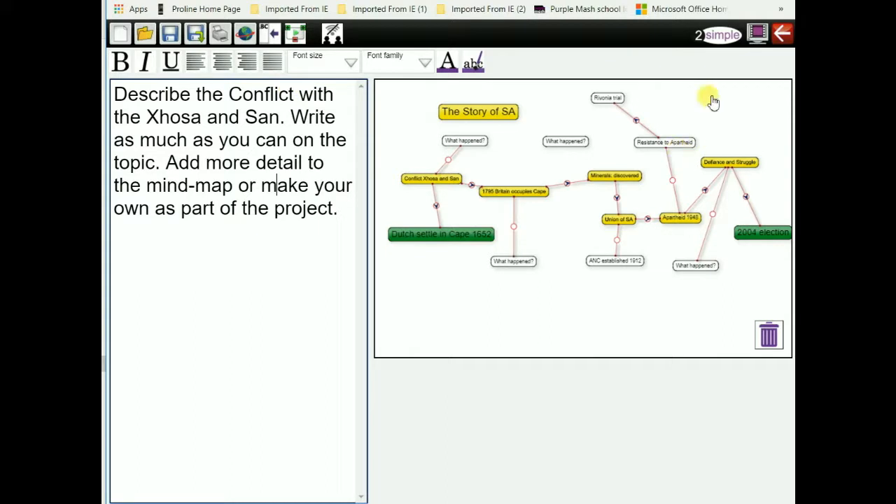
left_click(781, 33)
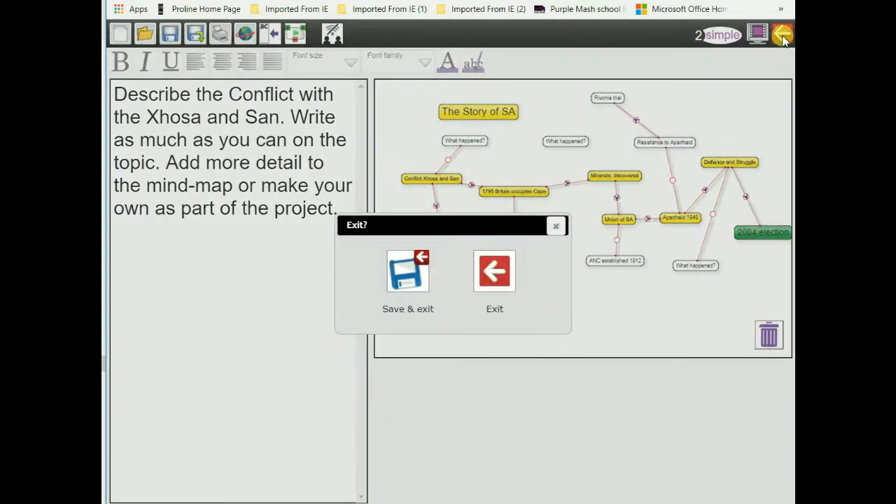
Save and exit as 'SAHistXhosaSanConflict' in My Work, then show the 2dos list.
left_click(405, 284)
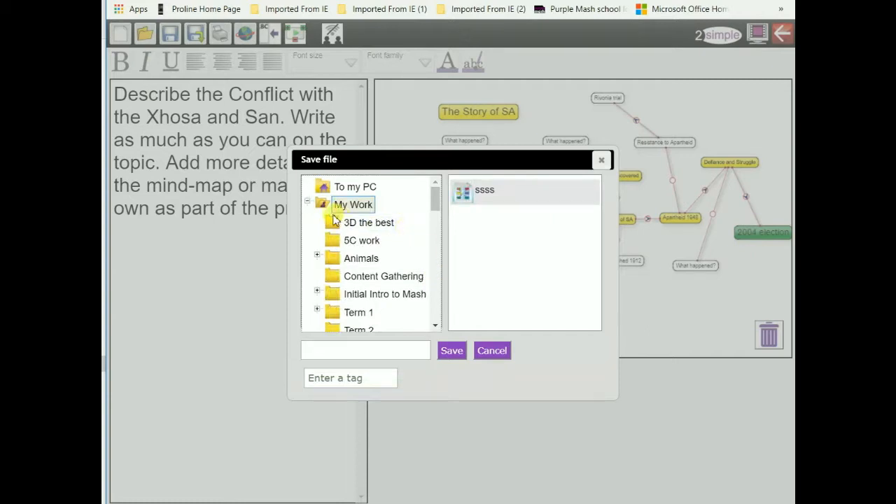
left_click(344, 348)
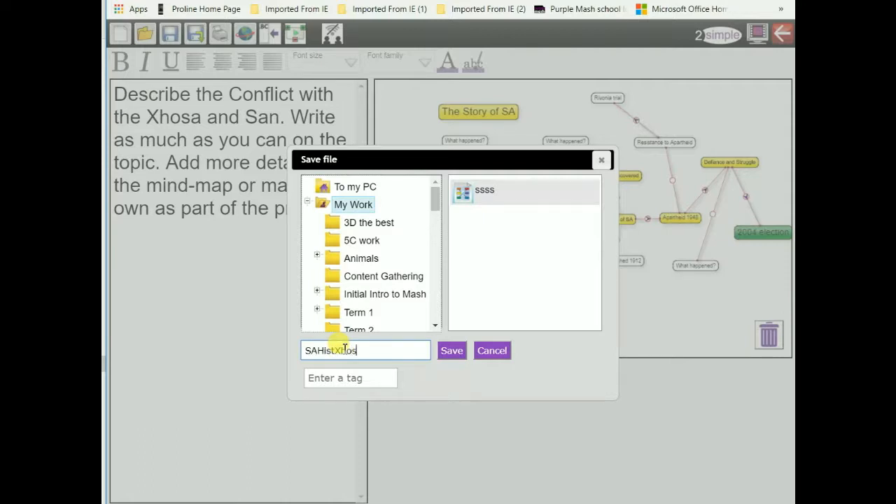
left_click(451, 352)
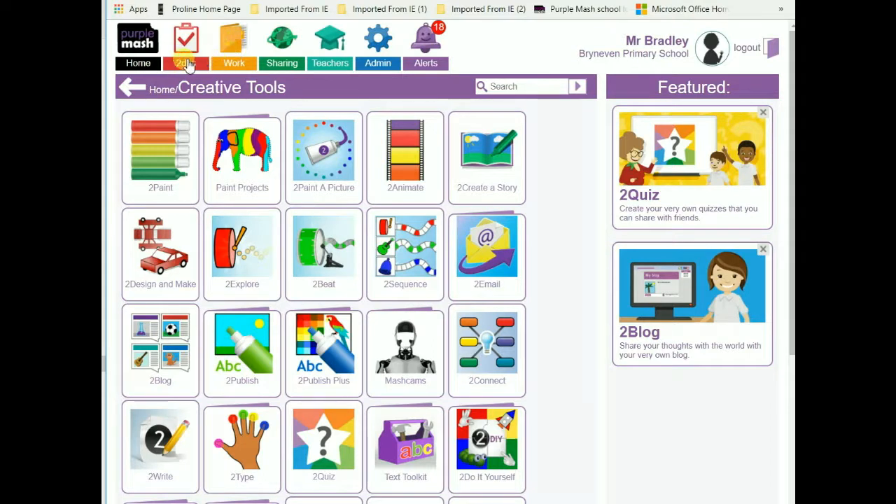
left_click(187, 63)
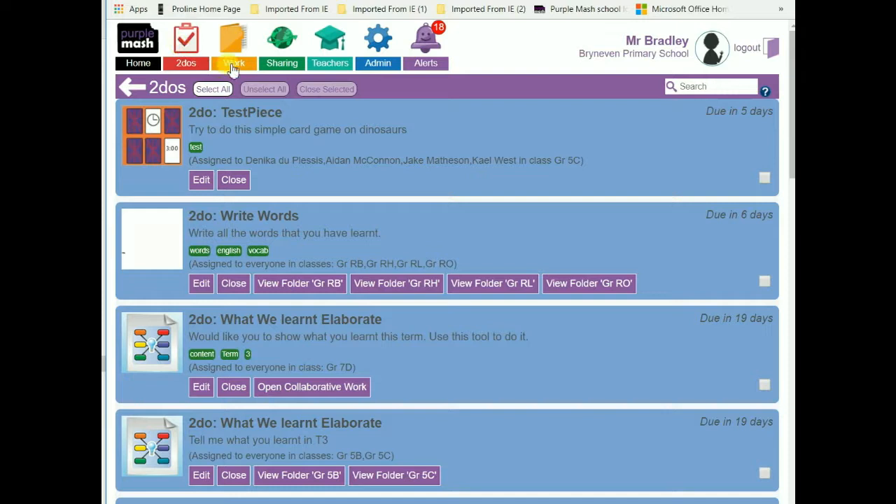
Browse the My Work folders, including Content Gathering, and return to the SAHistXhosaSanConflict file.
left_click(233, 57)
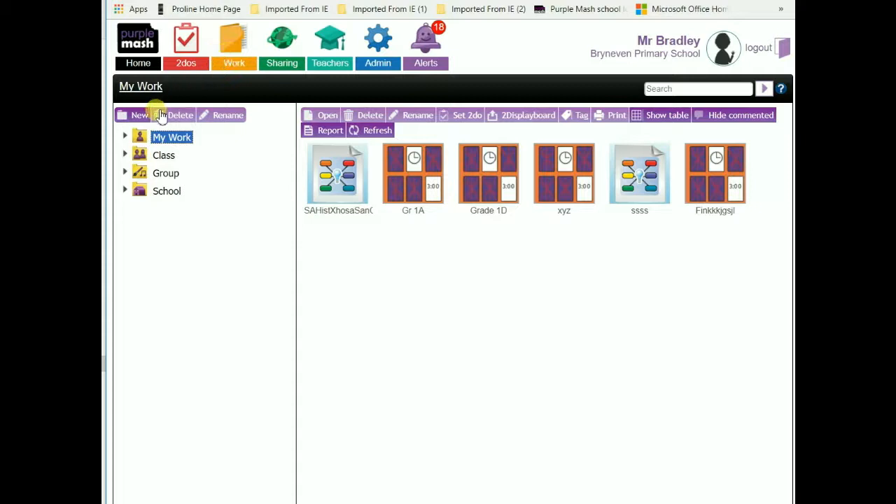
left_click(125, 138)
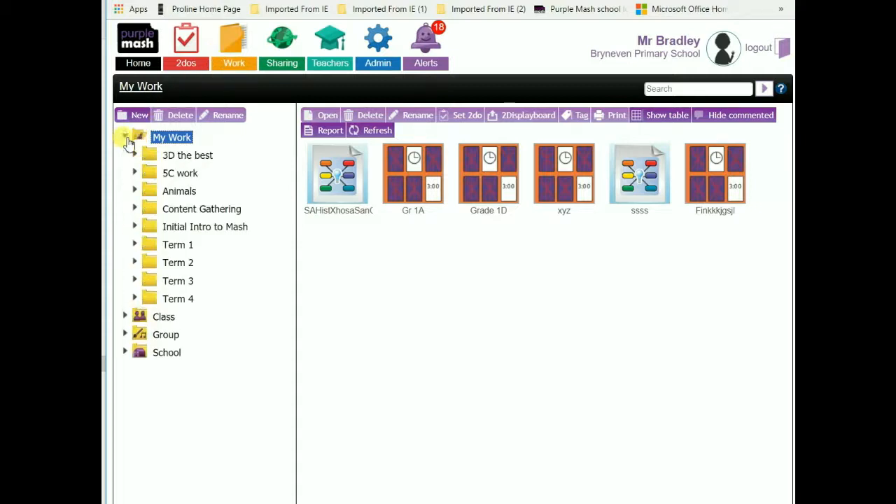
left_click(170, 210)
mouse_move(337, 200)
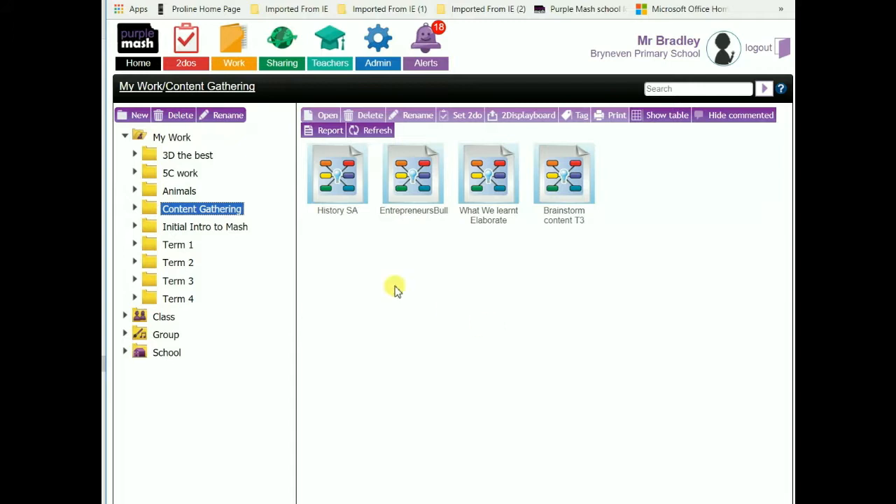
left_click(133, 210)
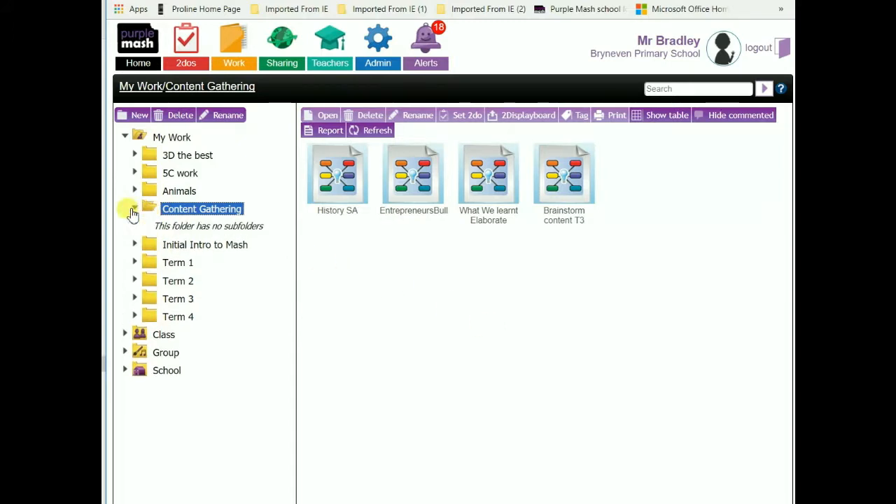
left_click(133, 210)
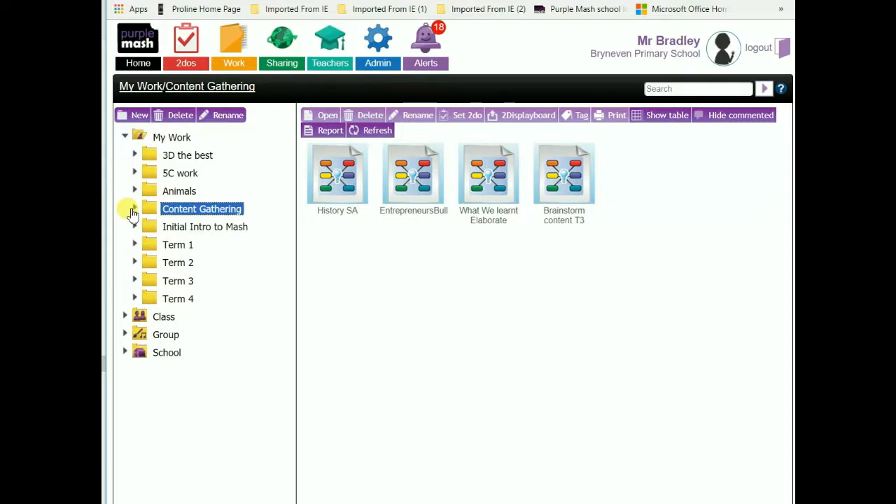
left_click(163, 85)
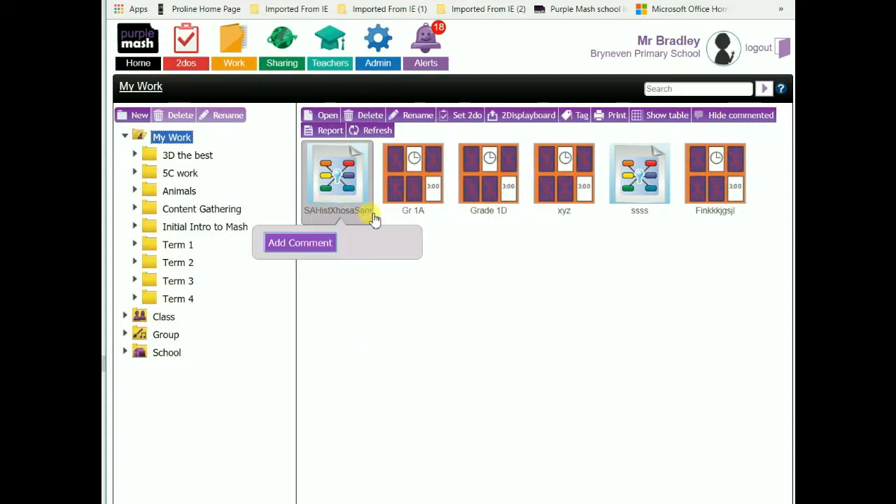
mouse_move(509, 181)
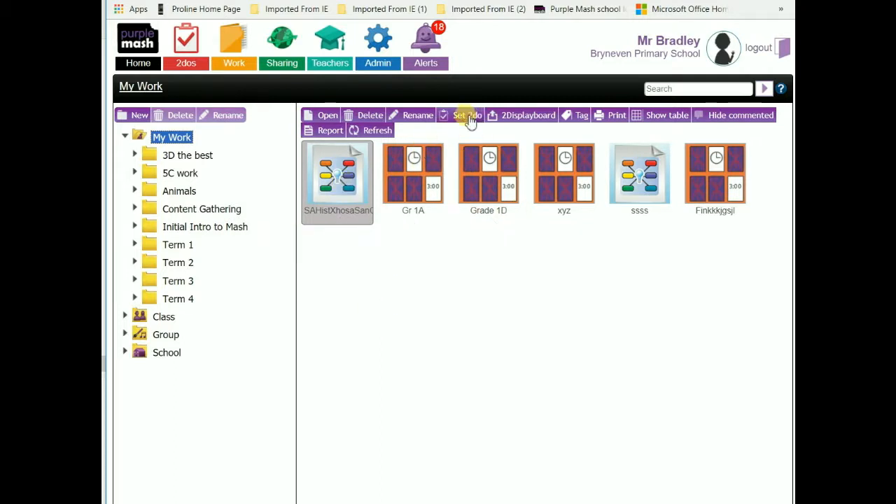
Set the mind map as a collaborative 2do described 'Research the following topic on the story of our co…'.
left_click(468, 116)
left_click(445, 229)
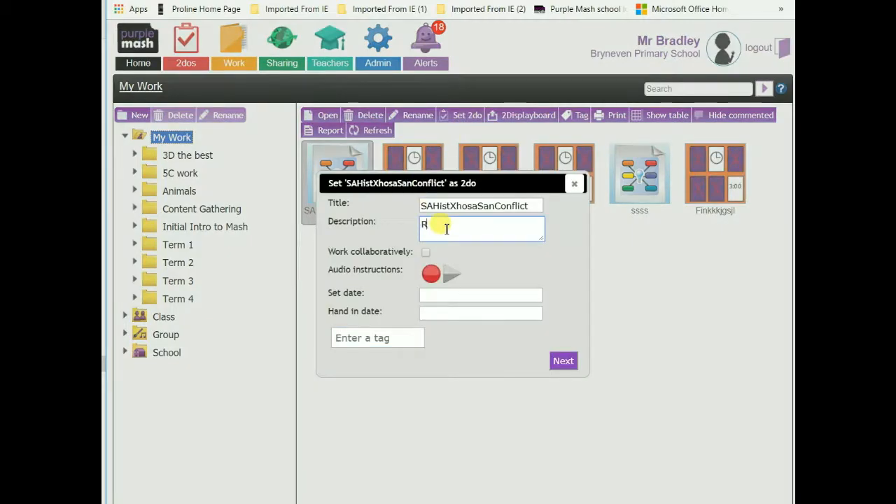
type("Research the followi")
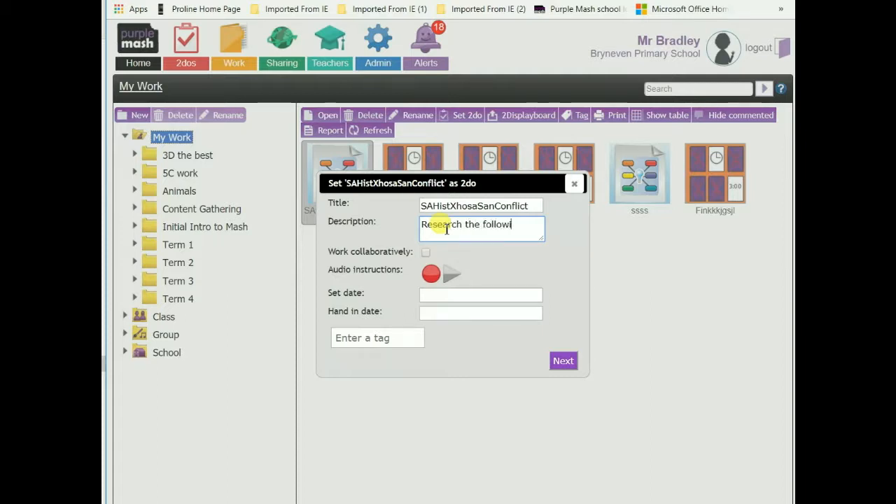
type("ng topic on the story")
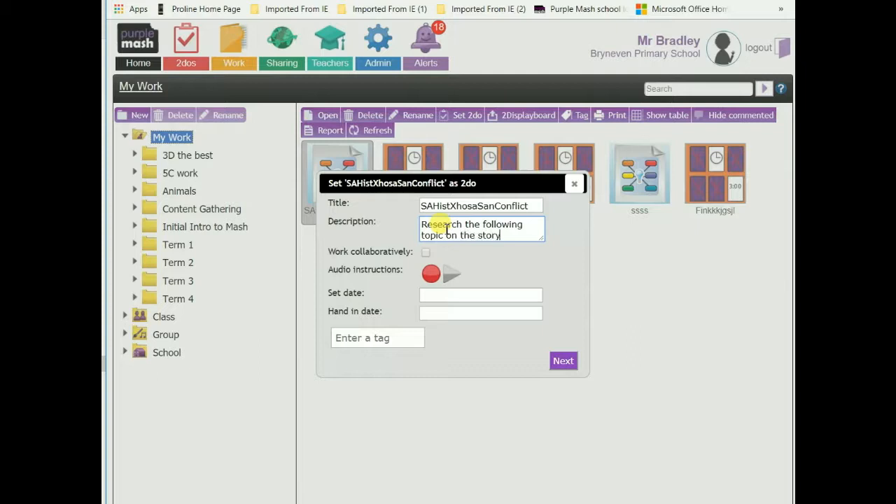
type(" of our country.")
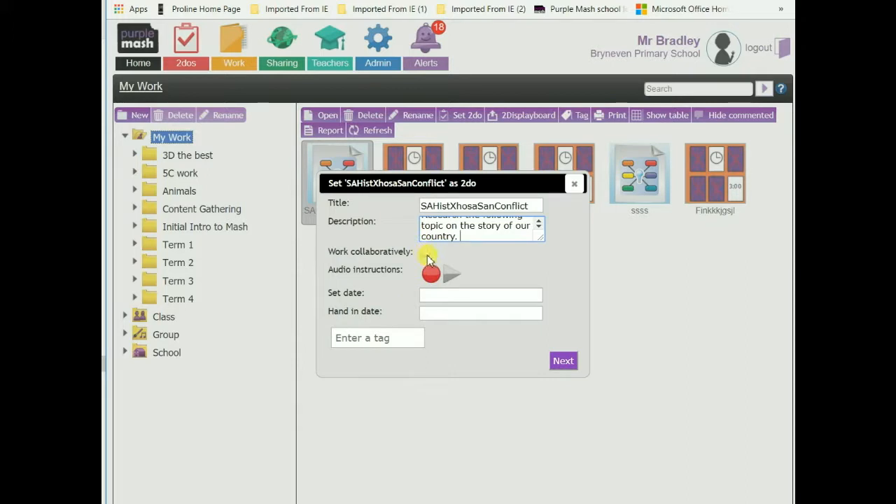
left_click(426, 253)
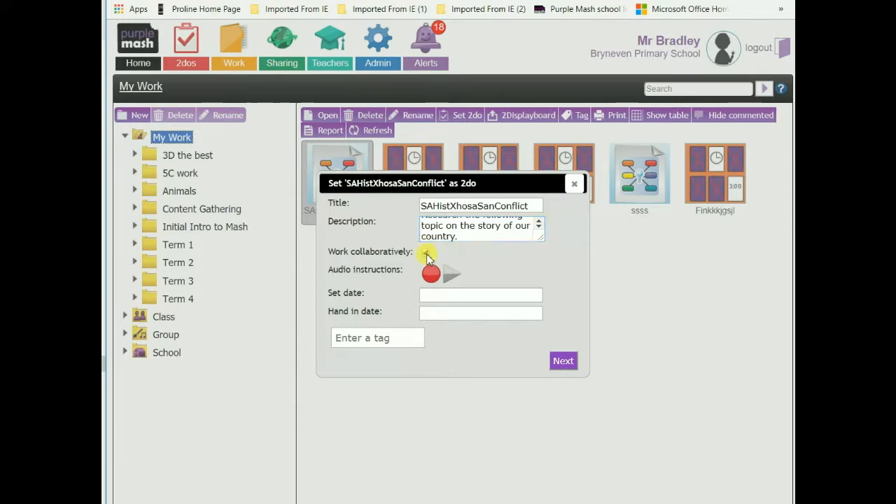
Give the 2do start date 2017-09-10 and hand-in date 2017-10-07, then continue.
left_click(431, 294)
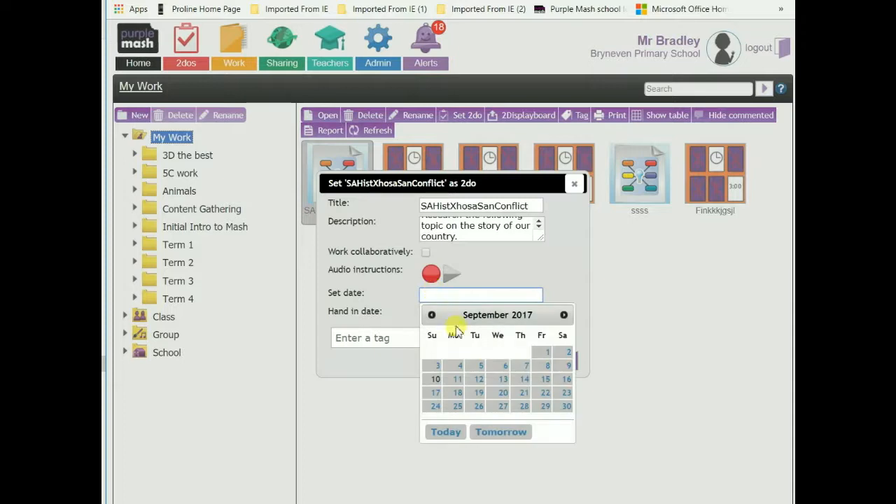
left_click(435, 379)
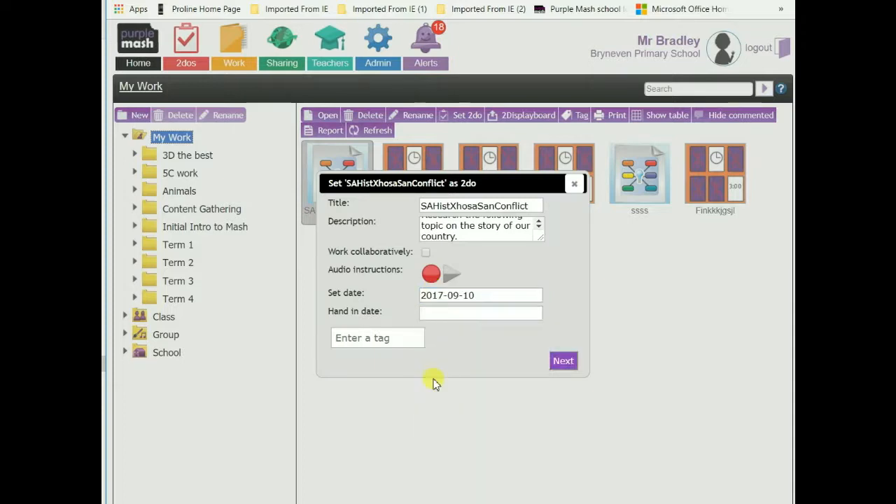
left_click(510, 316)
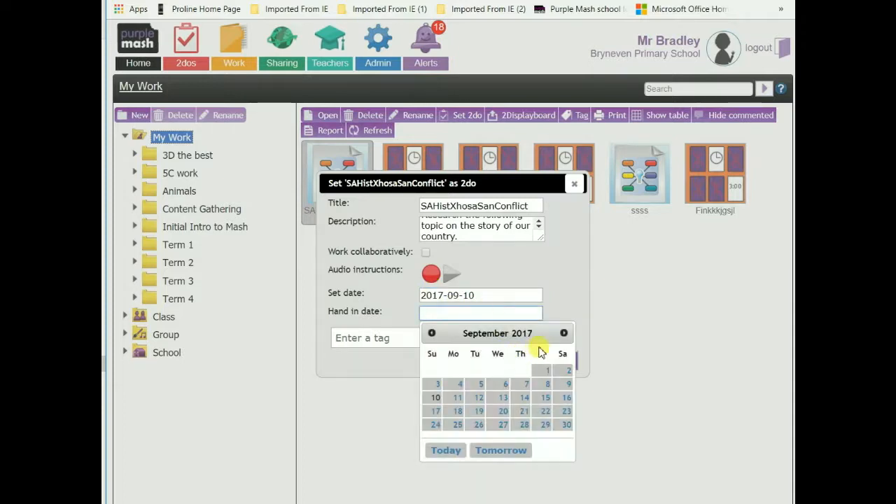
left_click(564, 333)
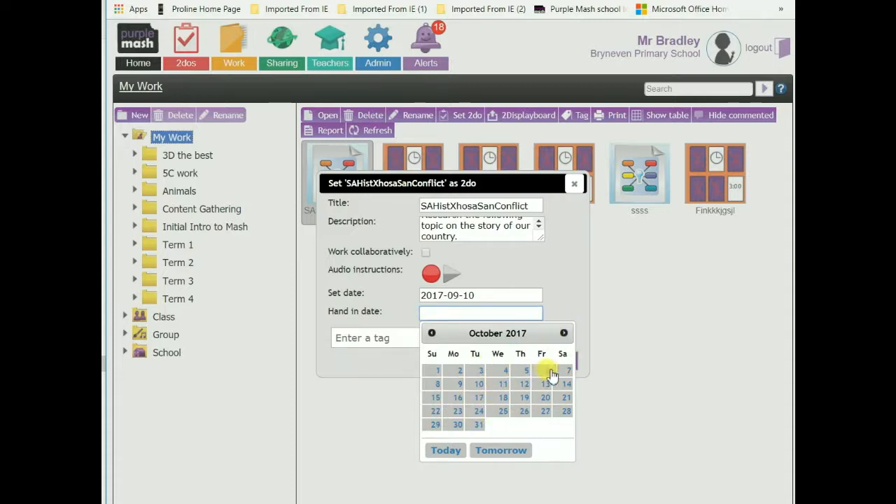
left_click(565, 371)
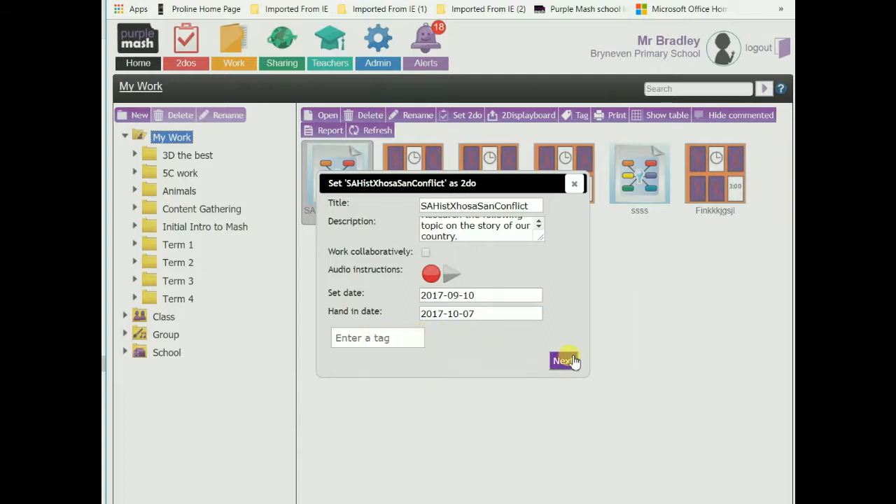
left_click(564, 361)
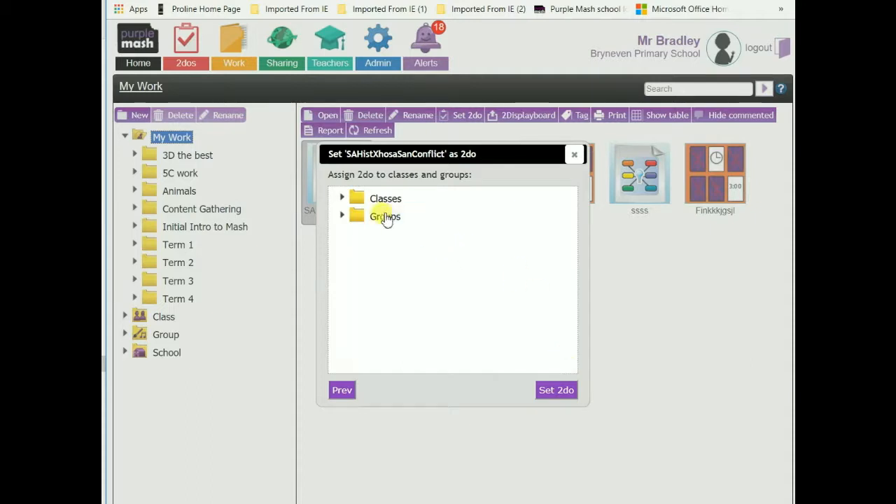
Expand Gr 7A, tick five individual pupils, and set the SAHistXhosaSanConflict 2do.
left_click(342, 199)
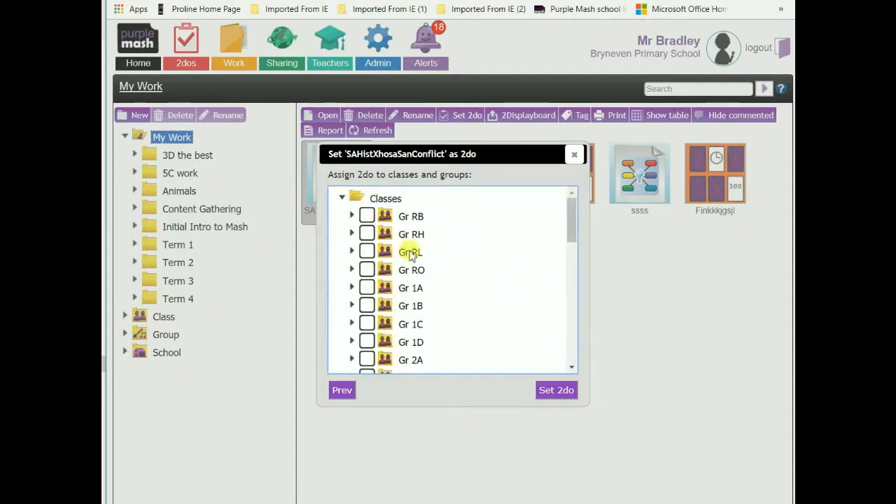
left_click_drag(572, 214, 576, 322)
left_click(366, 281)
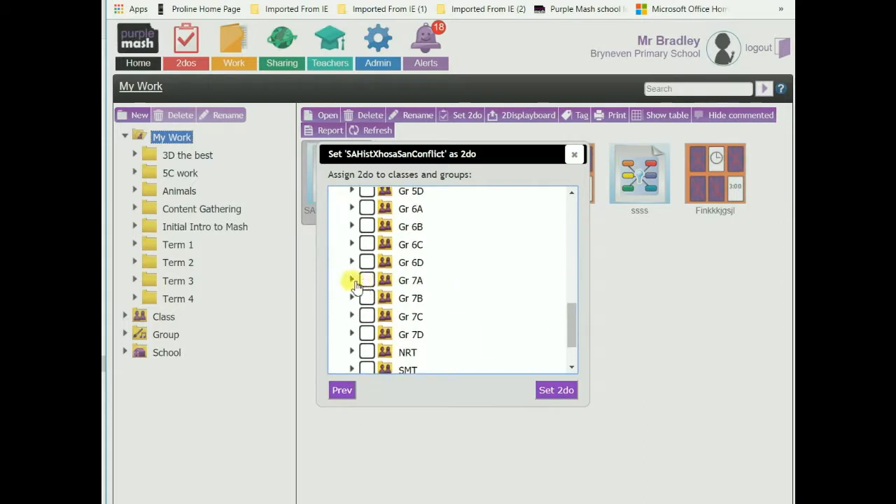
left_click(351, 280)
left_click_drag(574, 280, 572, 294)
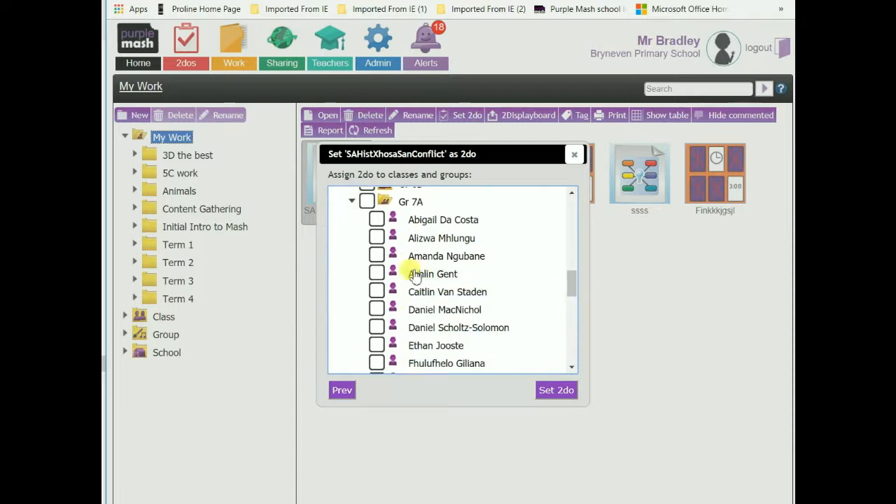
left_click(376, 220)
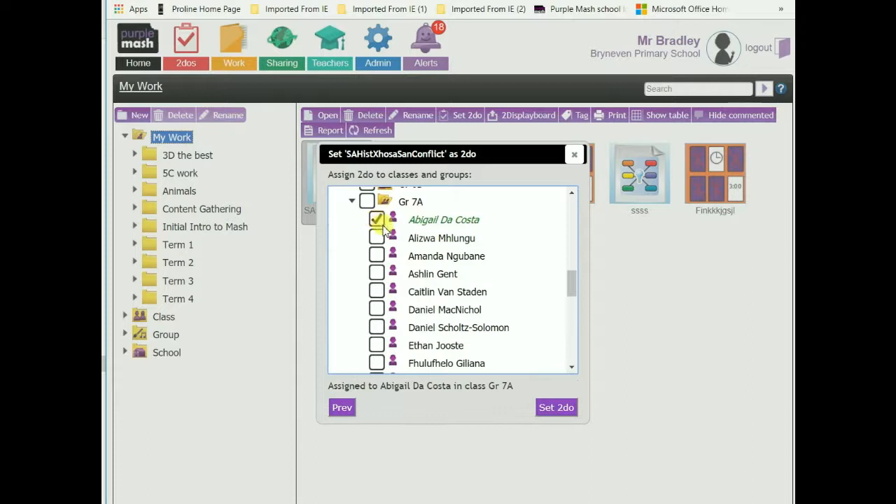
left_click(376, 327)
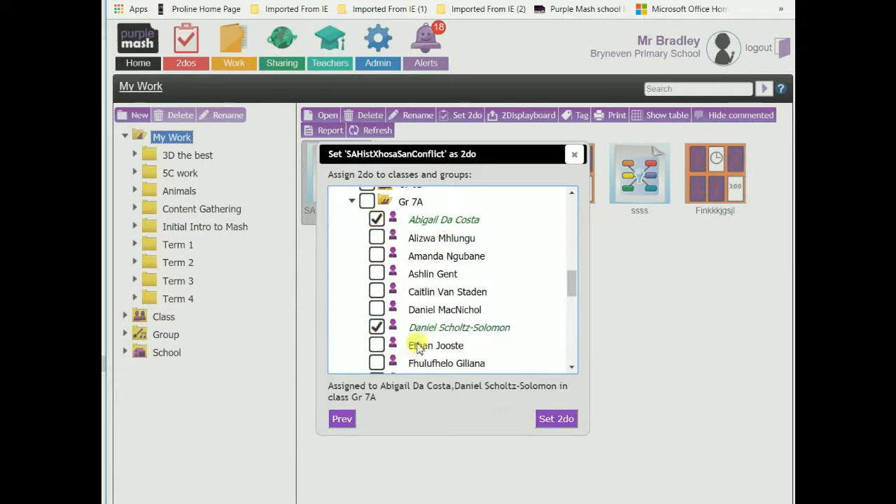
left_click(376, 345)
left_click_drag(569, 284, 572, 299)
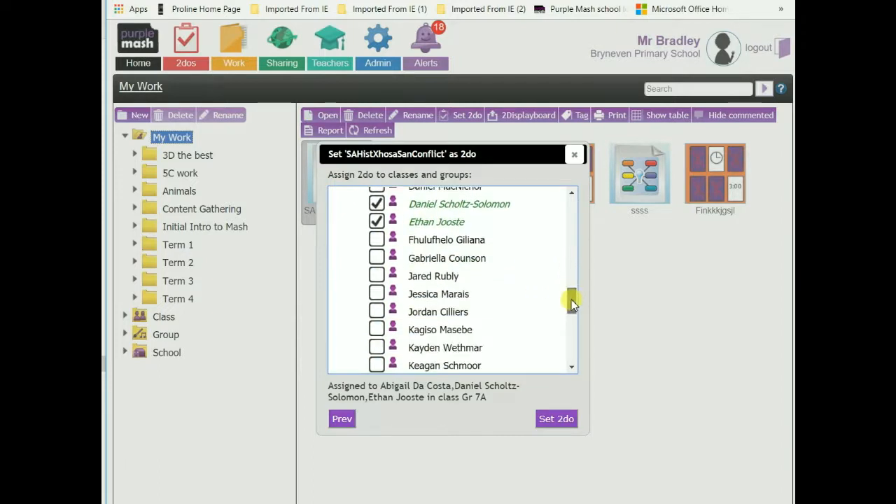
left_click(375, 294)
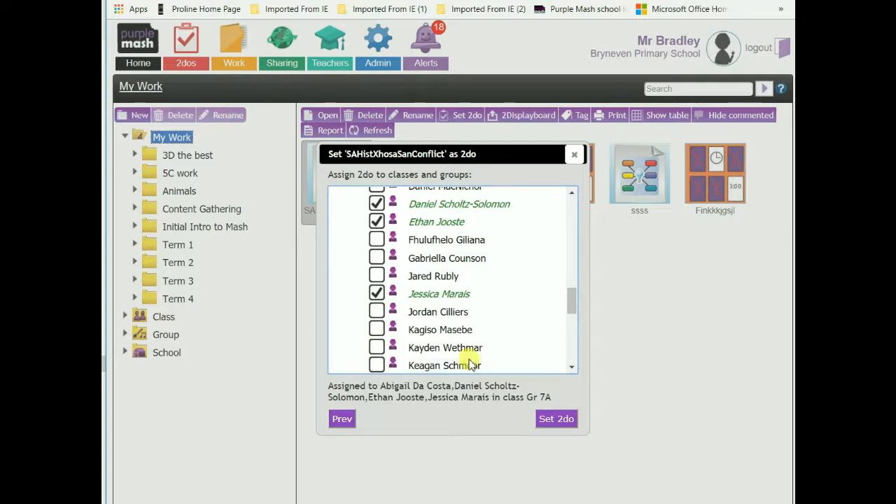
left_click(377, 367)
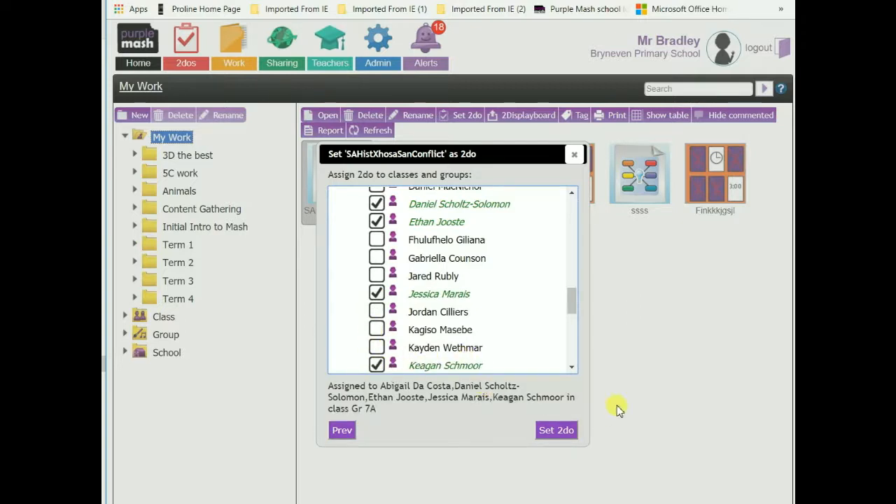
left_click(549, 431)
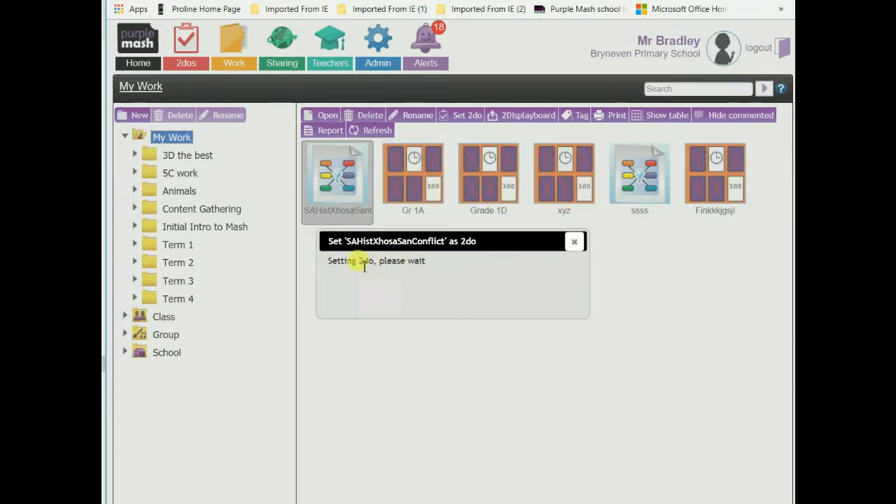
Close the 'The 2do has been set' confirmation, deselect the file, and type 'The important thing is'.
left_click(448, 279)
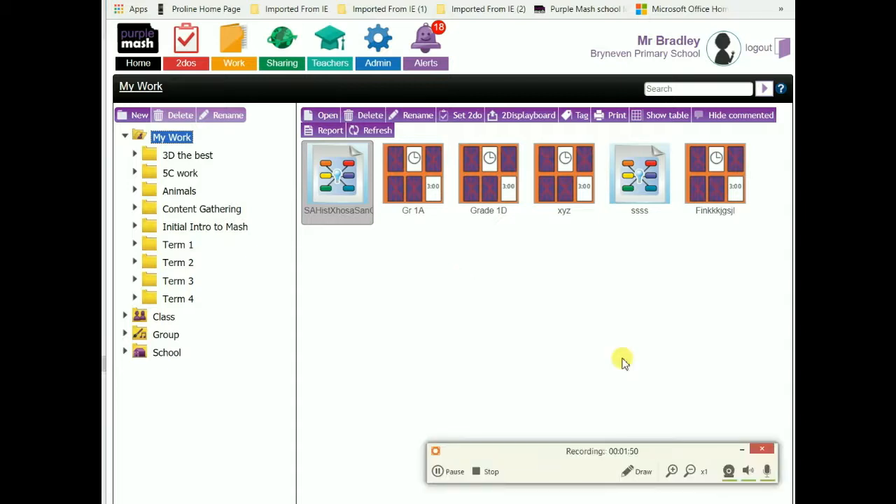
left_click(316, 324)
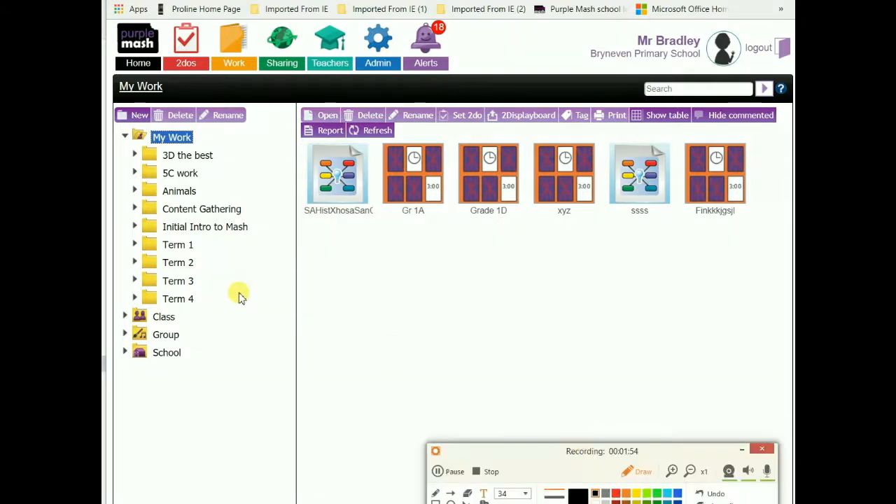
type("The important thing is")
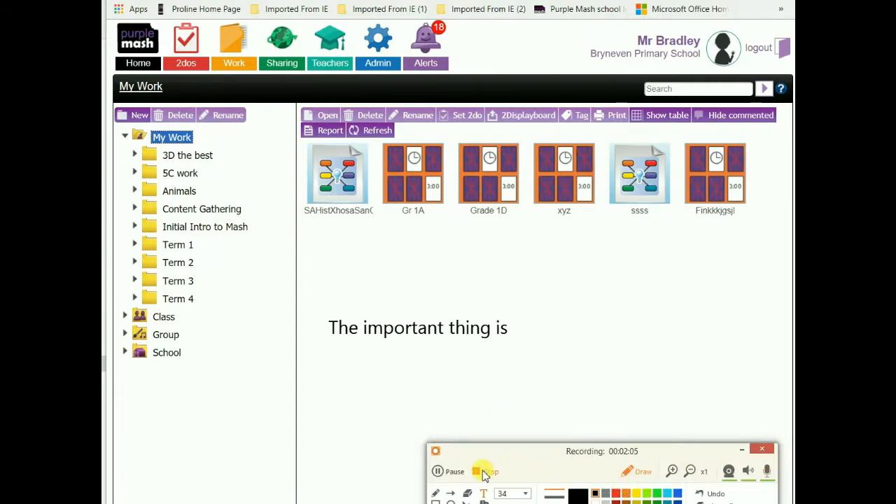
left_click(486, 472)
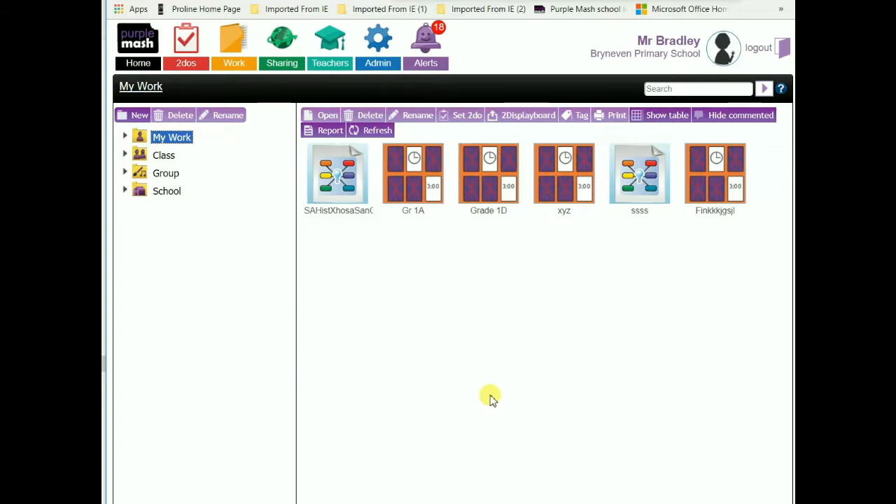
Impersonate the Gr 7A pupil found by searching her surname in Admin's Impersonate pupil login.
left_click(376, 64)
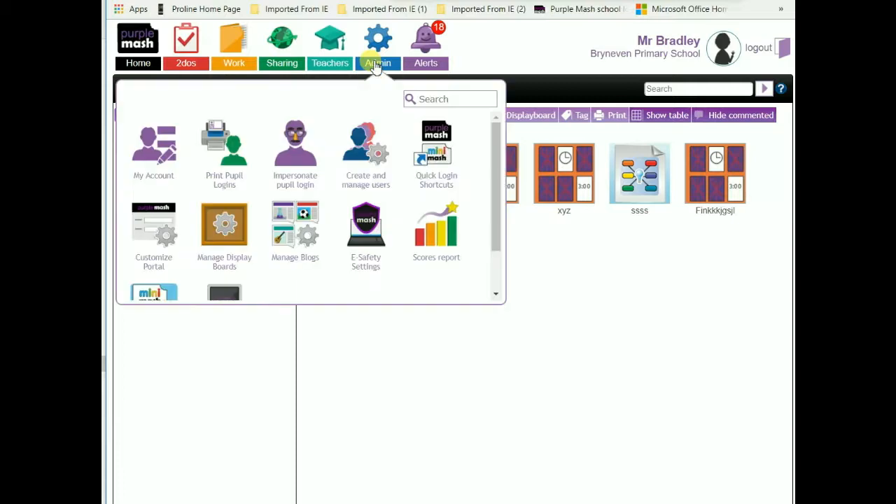
left_click(297, 168)
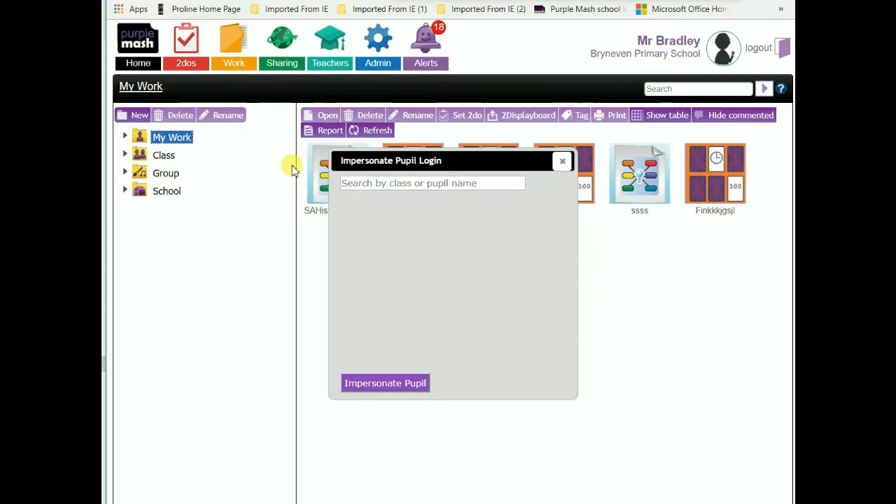
left_click(405, 182)
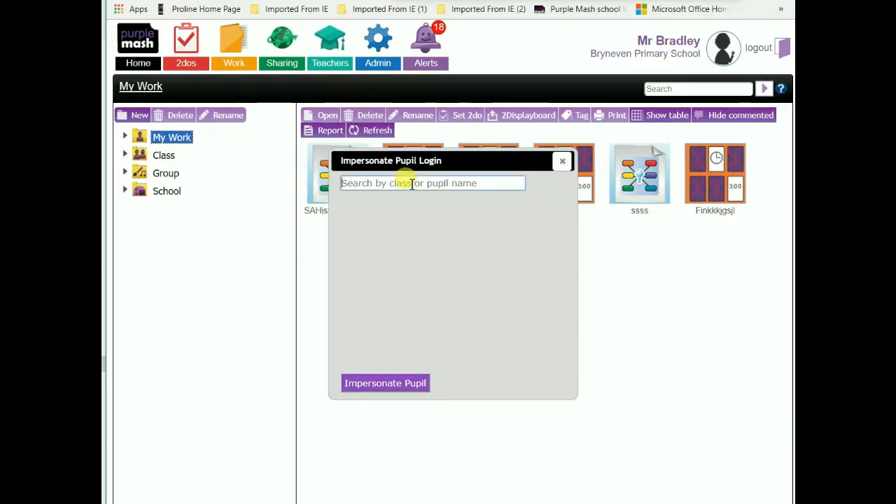
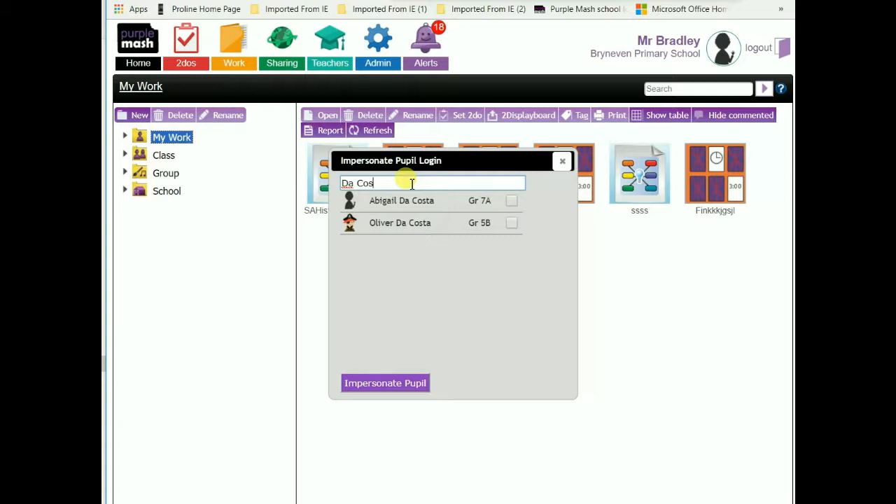
left_click(514, 202)
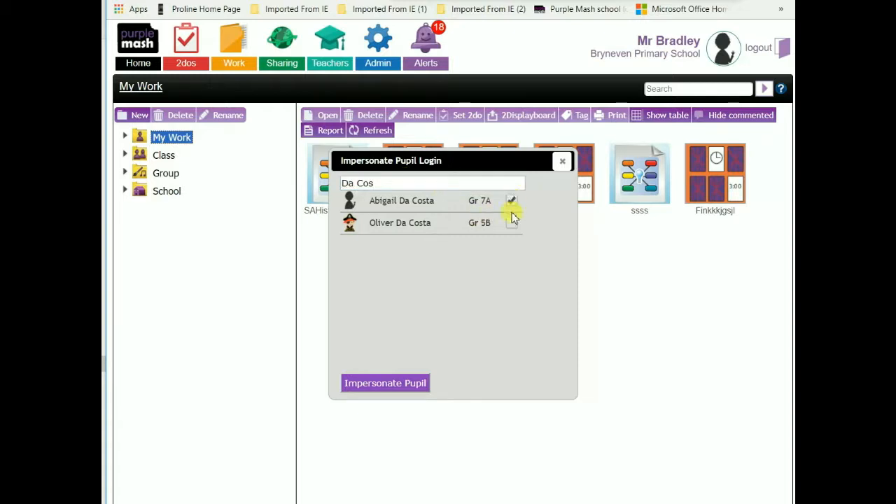
left_click(410, 384)
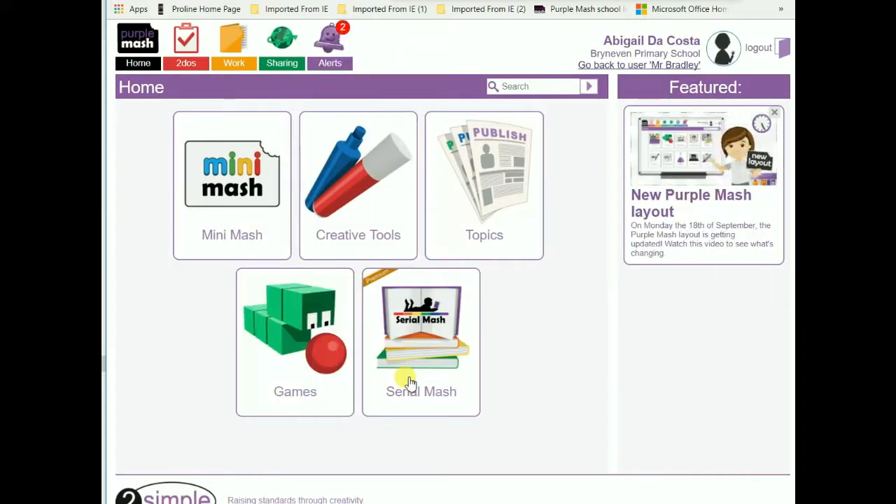
Open the SAHistXhosaSanConflict 2do from the pupil's alerts and show its Xhosa and San instructions panel.
left_click(329, 52)
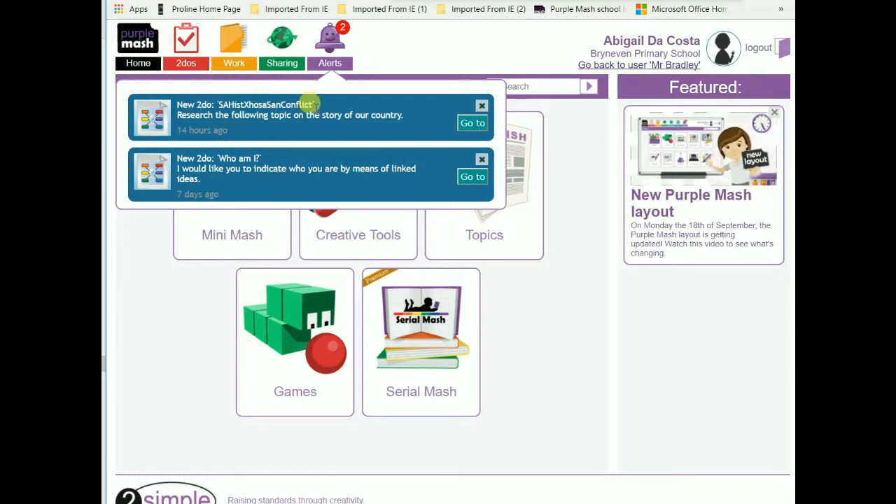
left_click(473, 123)
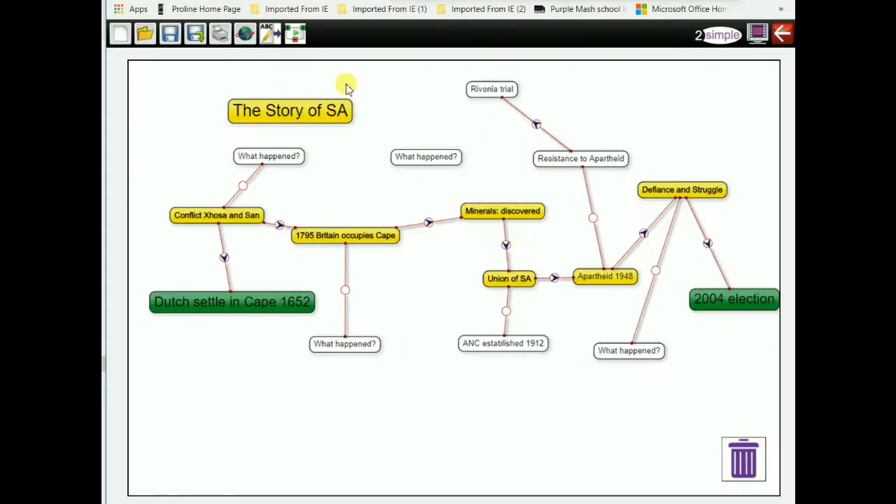
left_click(270, 35)
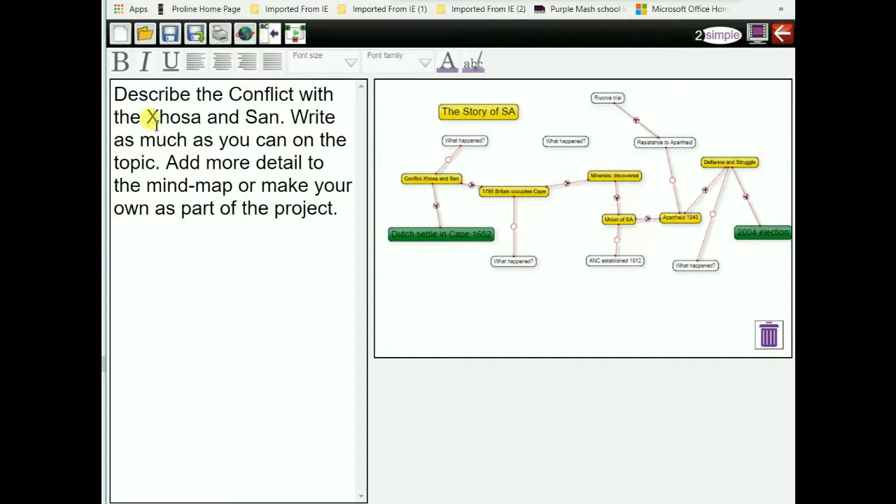
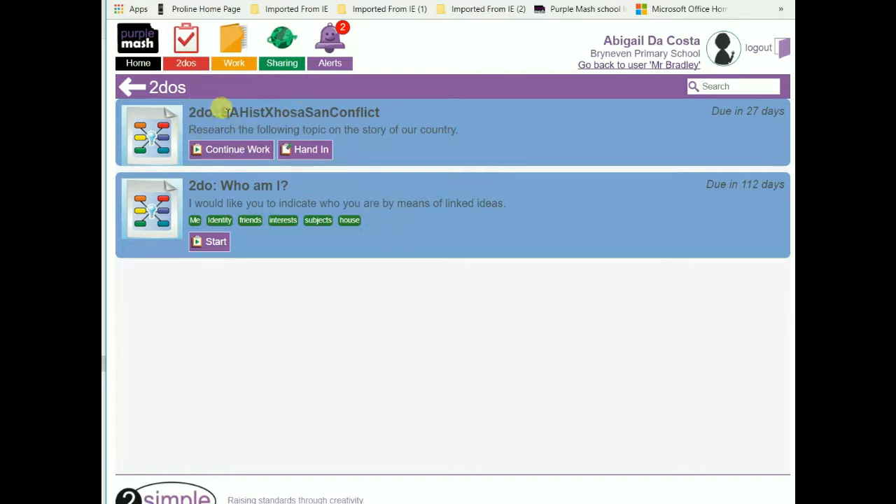
Resume the SAHistXhosaSanConflict 2do and show its story text beside the mind map.
left_click_drag(222, 112, 390, 110)
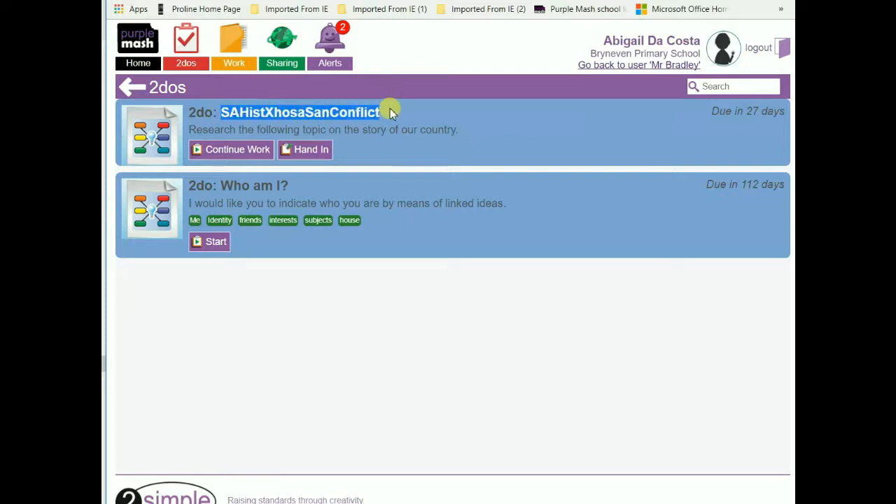
left_click(243, 151)
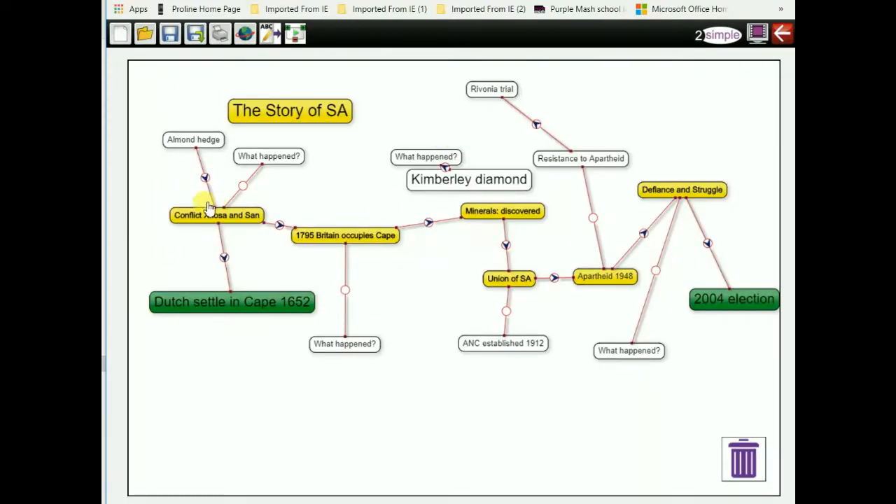
left_click(269, 34)
Insert the pupil's name before 'writing and adding detail.' in the story text, then hide the story panel.
left_click_drag(117, 95, 332, 219)
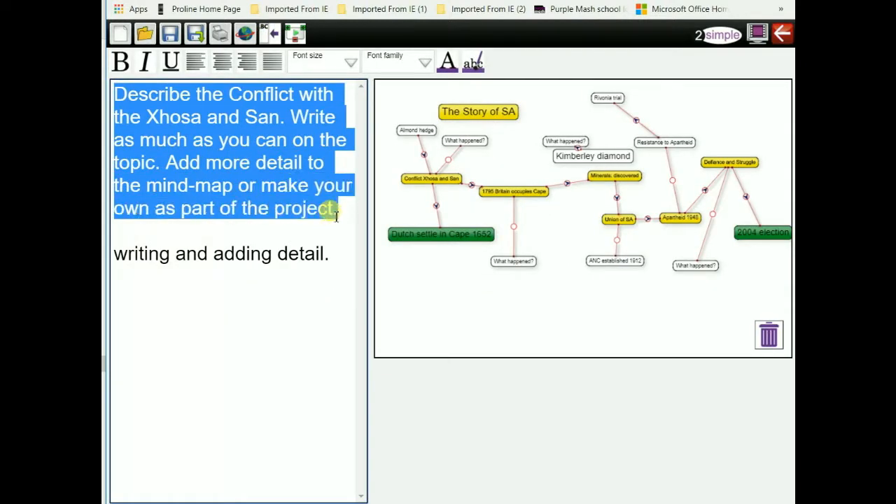
left_click(115, 254)
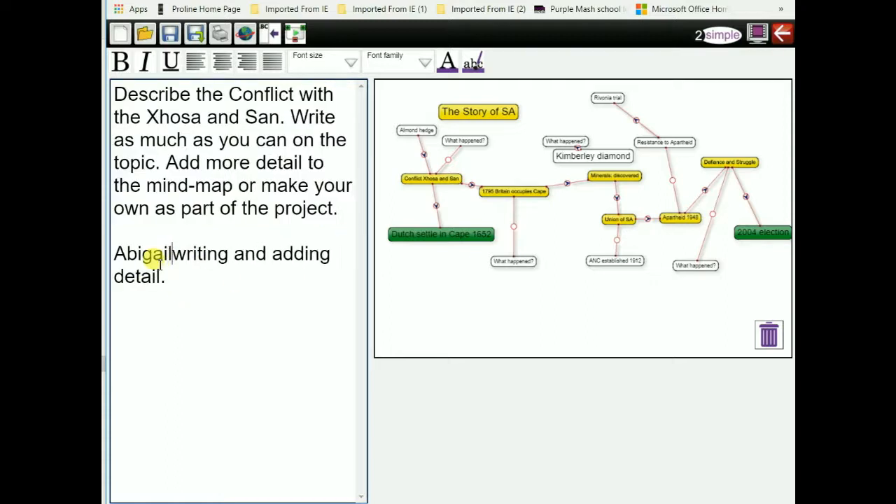
type(":")
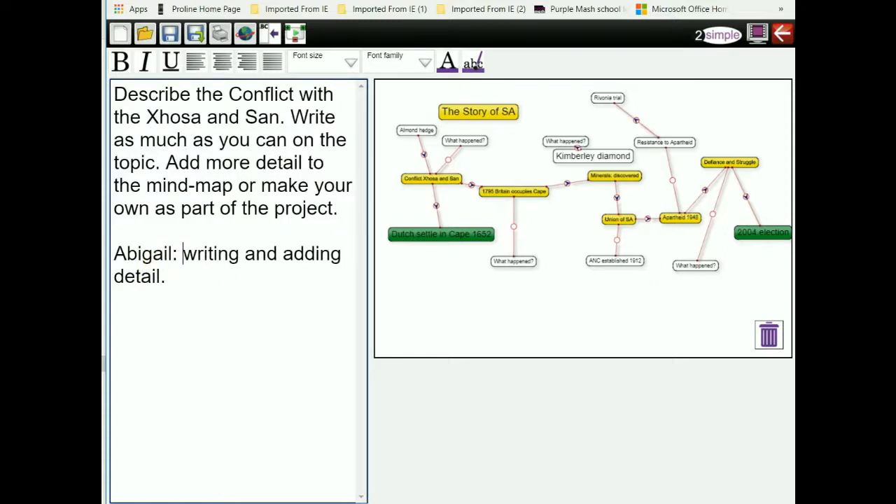
left_click_drag(113, 252, 174, 289)
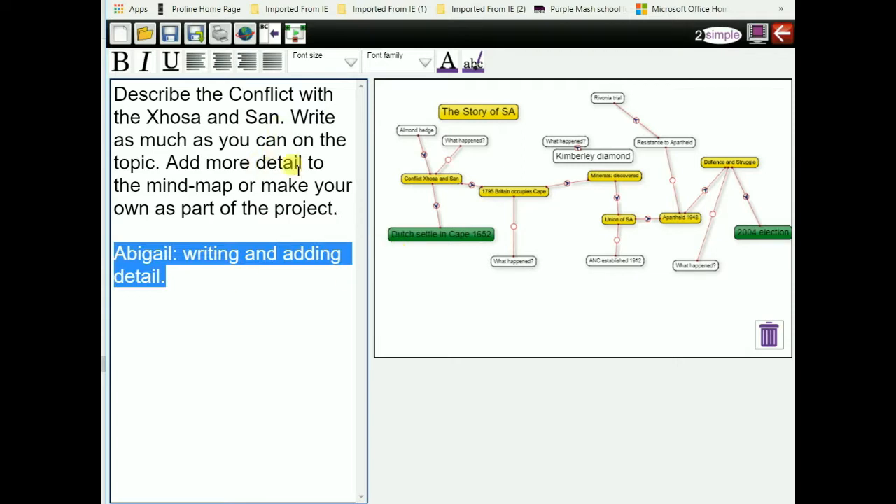
left_click(272, 35)
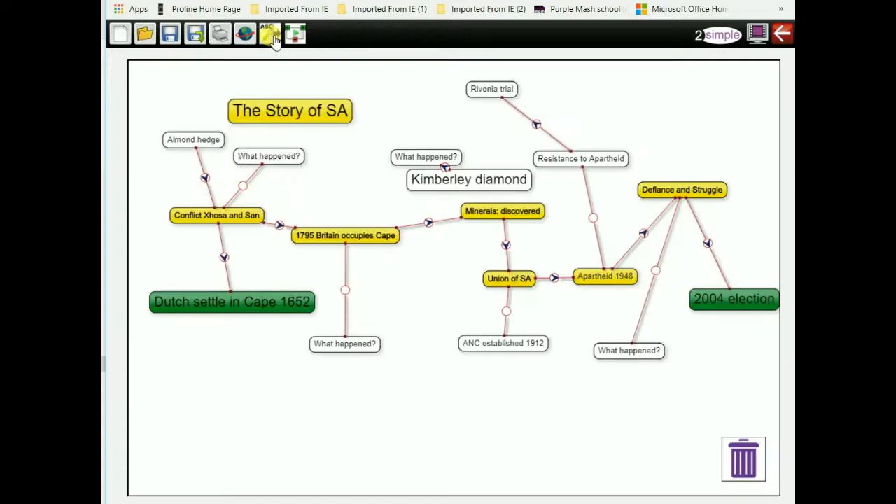
Resize the Almond hedge node and shrink the Kimberley diamond node.
left_click(190, 145)
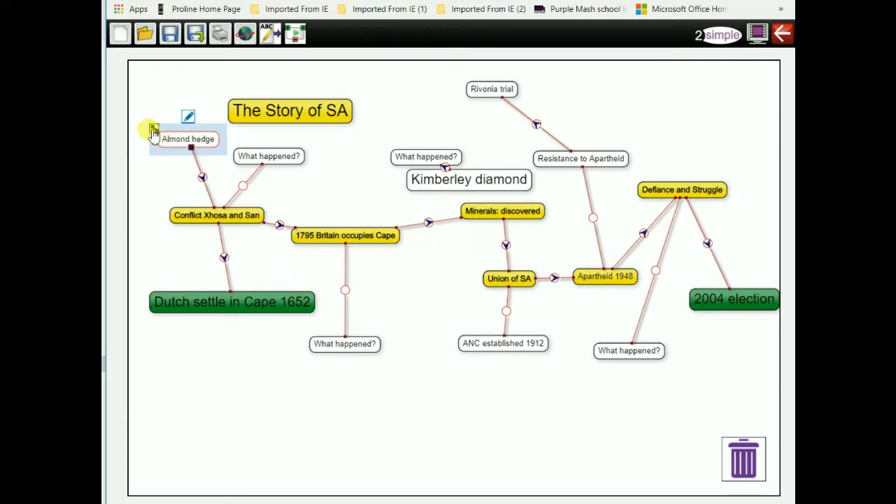
mouse_move(153, 133)
left_mouse_down()
mouse_move(140, 124)
mouse_move(155, 128)
left_mouse_up()
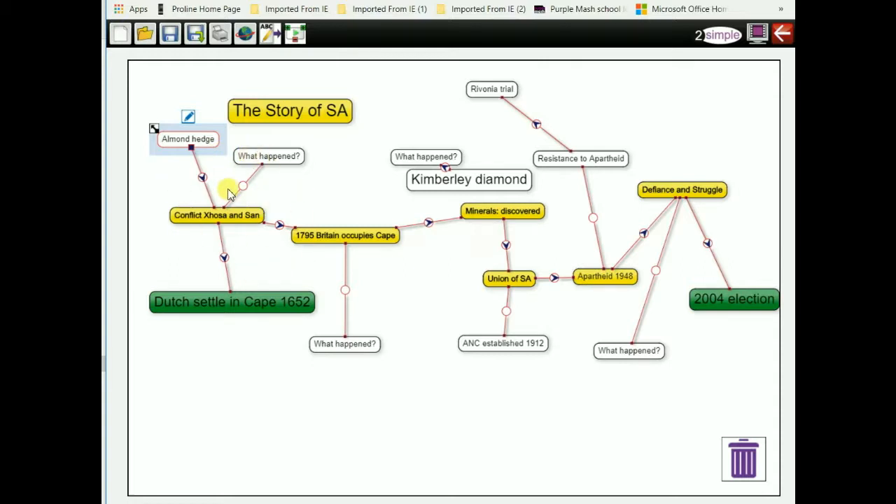
left_click(473, 183)
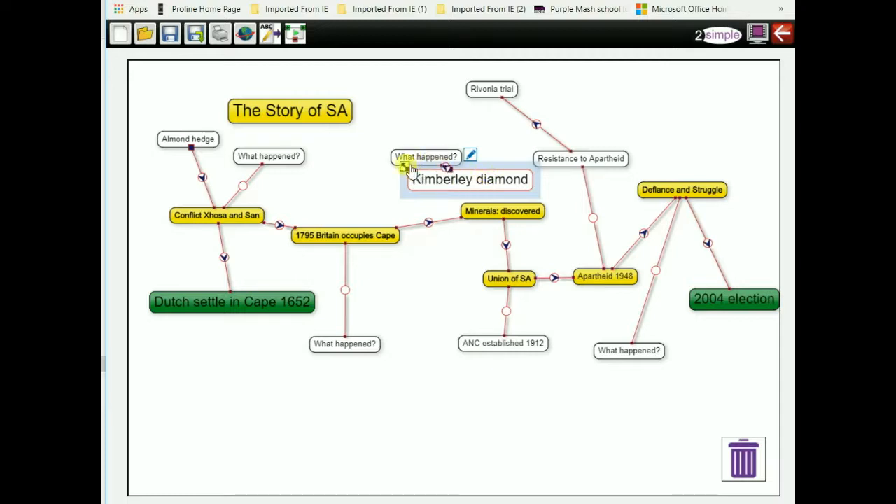
left_click_drag(406, 165, 504, 217)
Link Kimberley diamond to Minerals: discovered and move it below Rivonia trial.
mouse_move(435, 117)
left_mouse_down()
mouse_move(486, 152)
mouse_move(514, 213)
left_mouse_up()
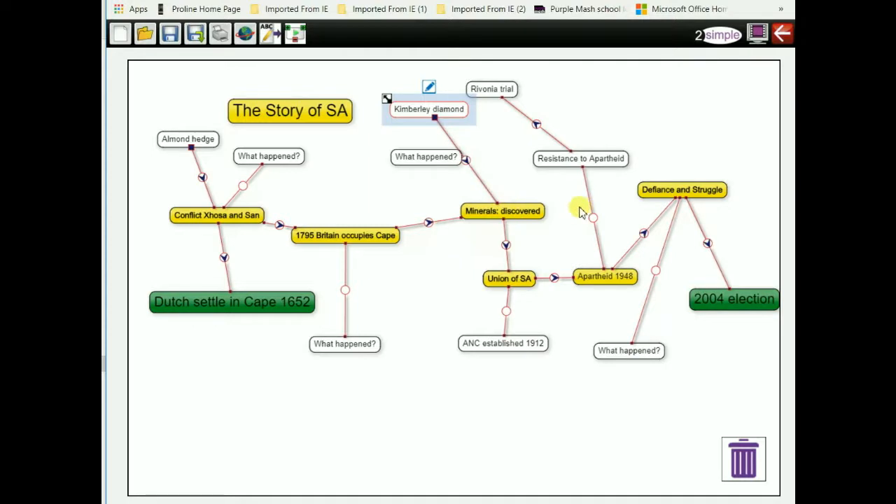
left_click_drag(460, 119, 500, 132)
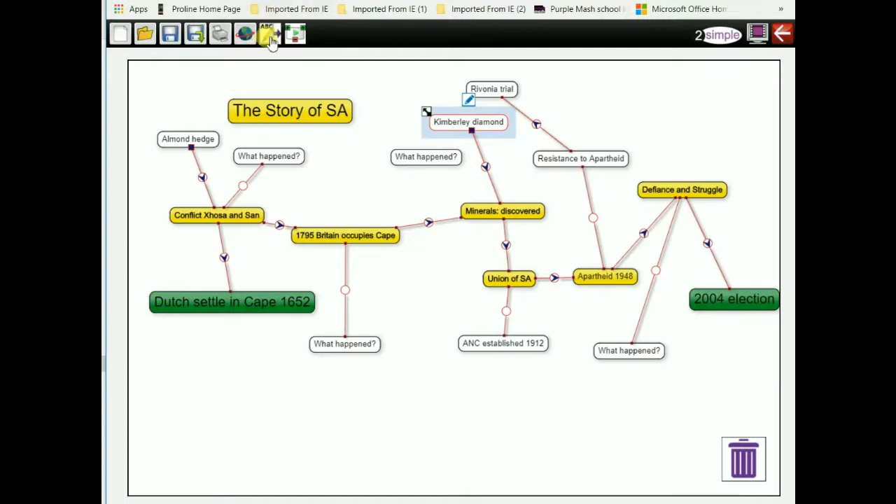
left_click(270, 37)
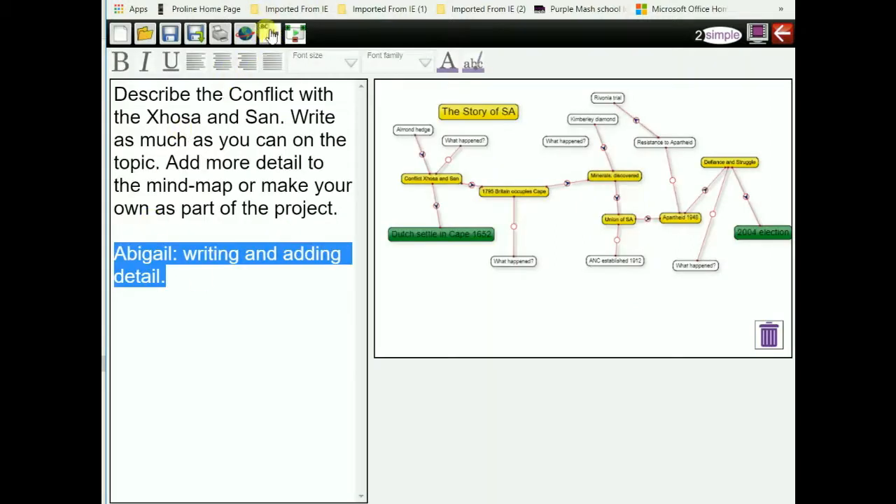
left_click(270, 36)
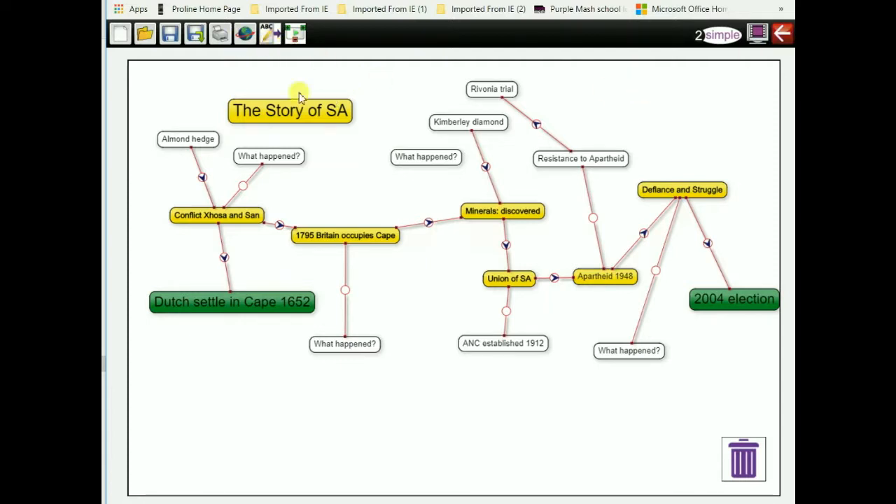
Save and exit the mind map back to the pupil's 2dos page, then log out.
left_click(783, 34)
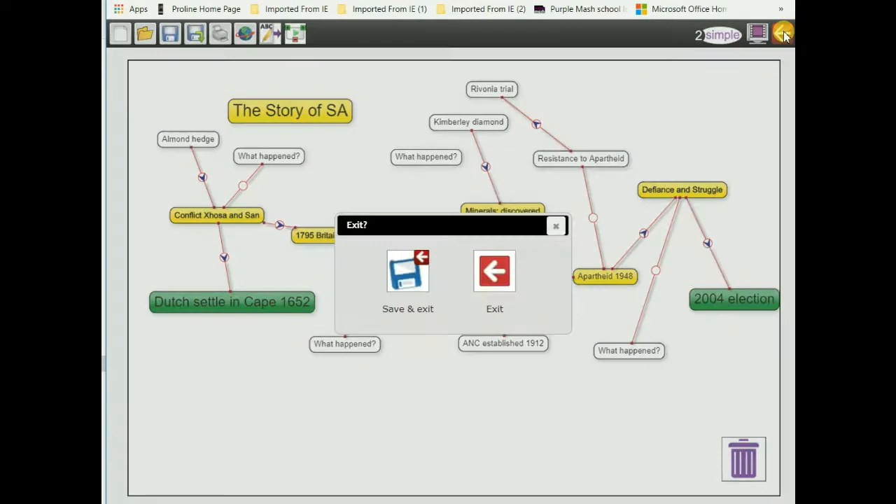
left_click(403, 273)
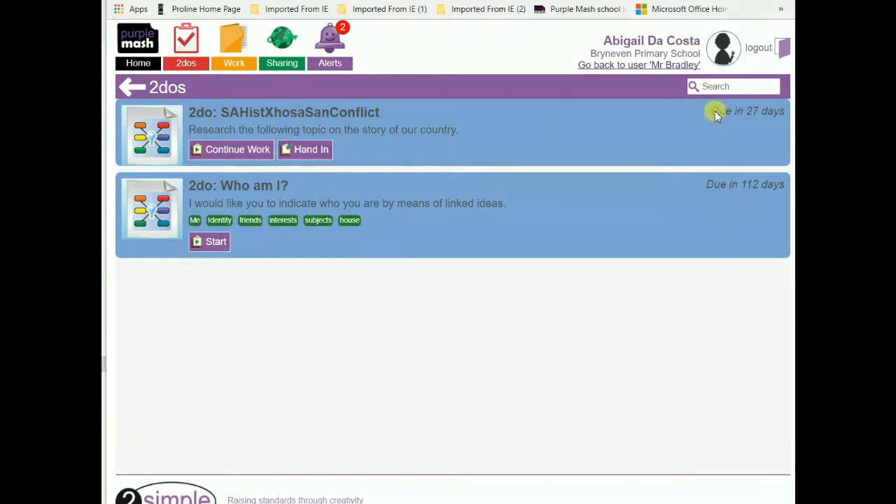
mouse_move(312, 121)
left_mouse_down()
mouse_move(260, 146)
mouse_move(341, 191)
mouse_move(315, 121)
mouse_move(273, 179)
mouse_move(290, 98)
mouse_move(310, 196)
mouse_move(336, 176)
mouse_move(469, 339)
left_mouse_up()
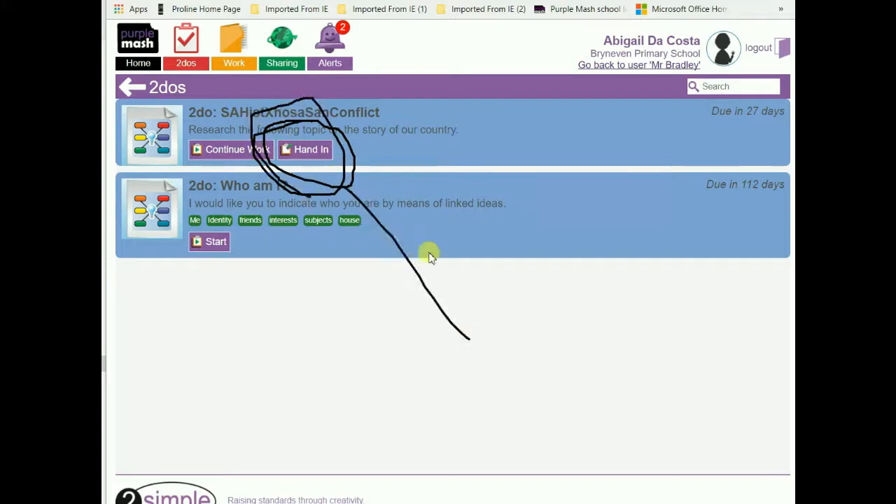
mouse_move(336, 189)
left_mouse_down()
mouse_move(350, 217)
mouse_move(332, 184)
mouse_move(428, 208)
left_mouse_up()
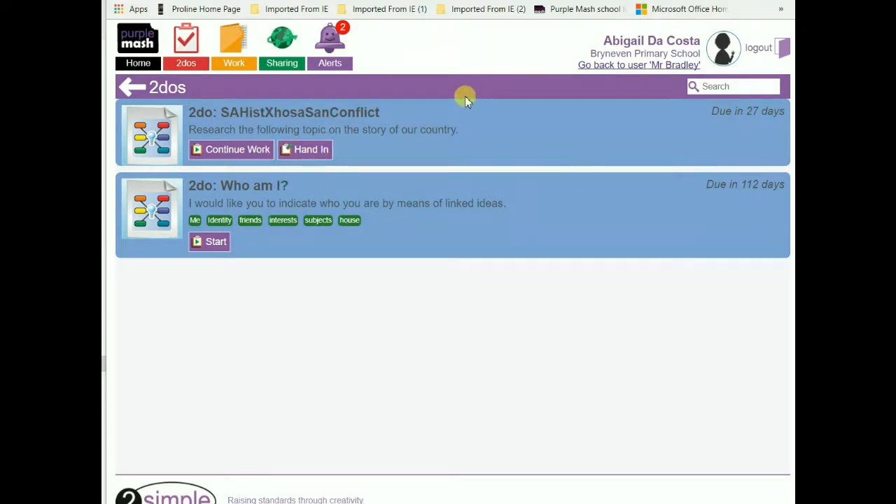
left_click(782, 49)
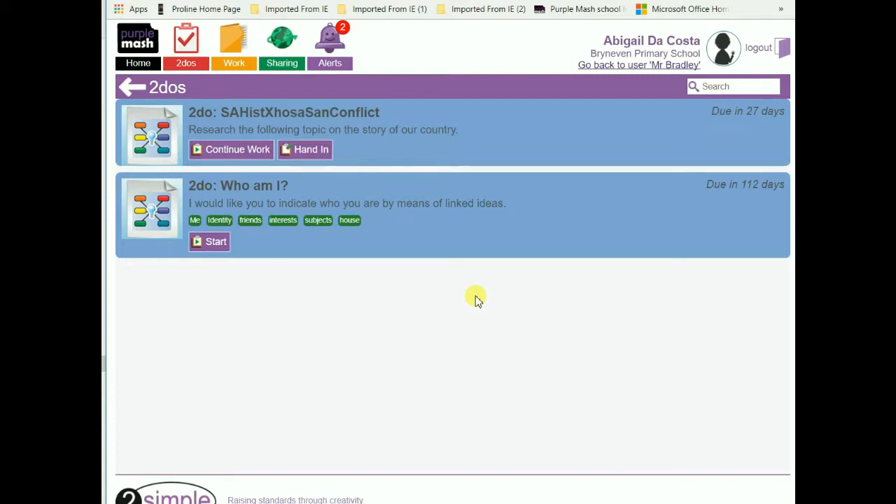
left_click(237, 148)
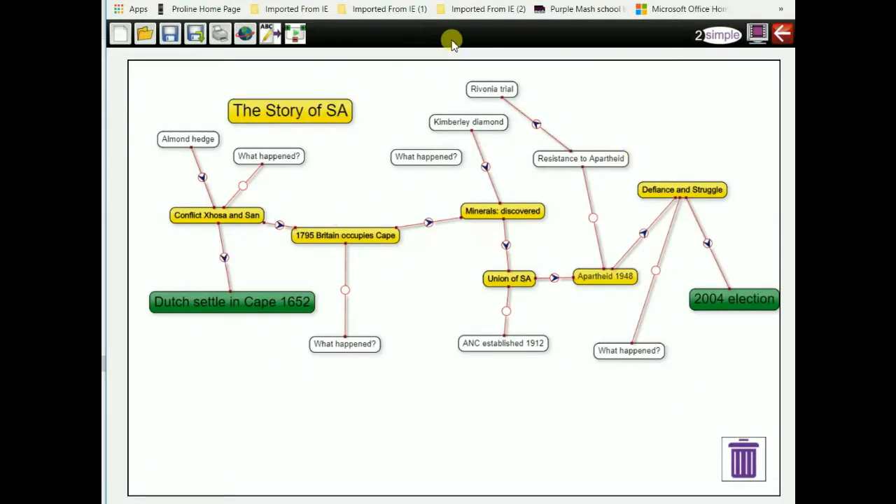
left_click(784, 35)
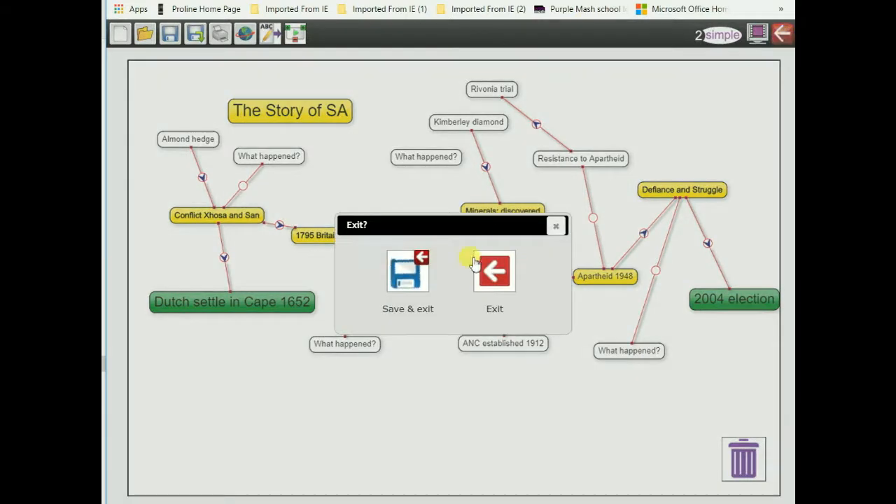
left_click(417, 272)
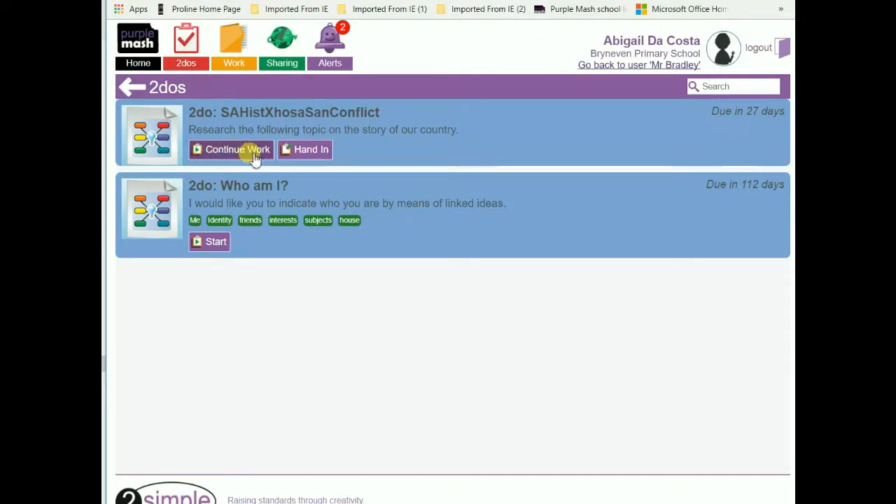
Hand in the SAHistXhosaSanConflict 2do with the note 'Thanks for the project. Interesting.'.
left_click(315, 151)
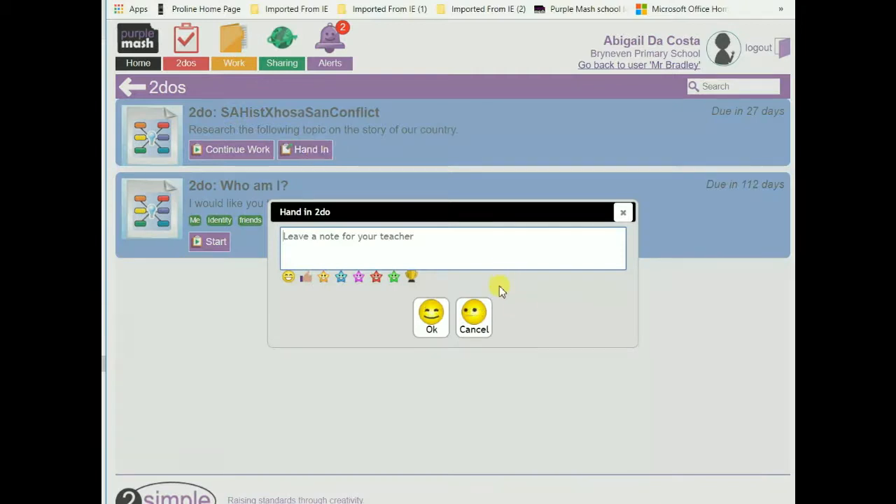
type("Thanks")
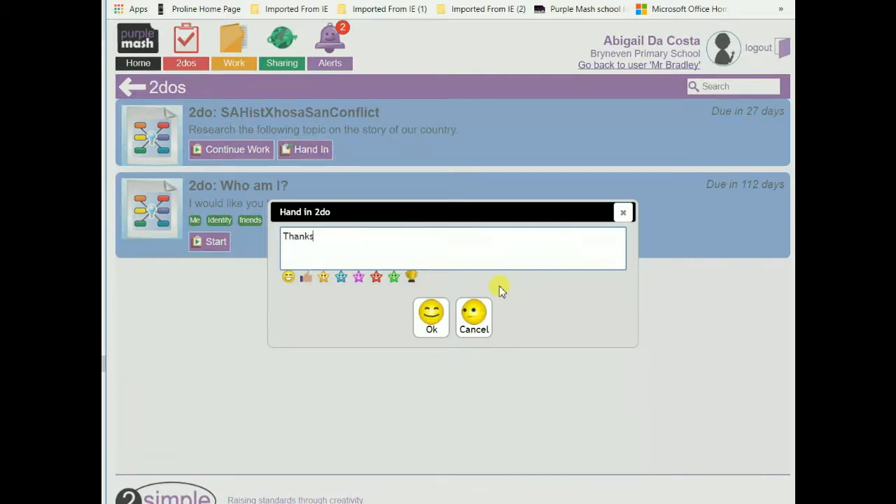
type(" for the pare")
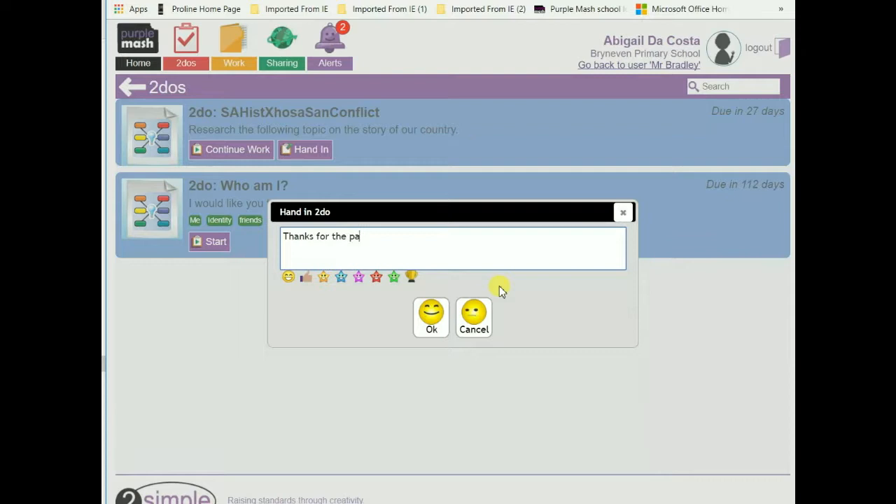
key("BackSpace")
key("BackSpace")
key("BackSpace")
type("roject. Interesting.")
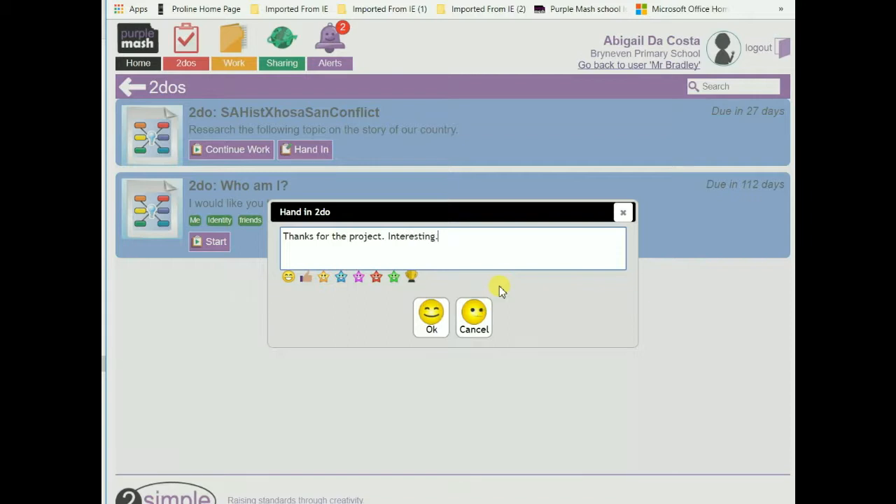
left_click(475, 308)
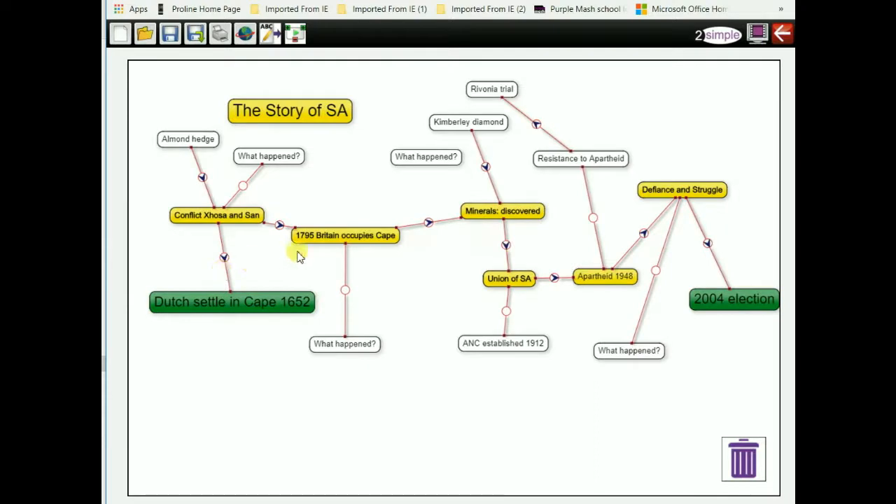
Move the Minerals: discovered node, then exit the map without saving.
left_click_drag(529, 206, 570, 223)
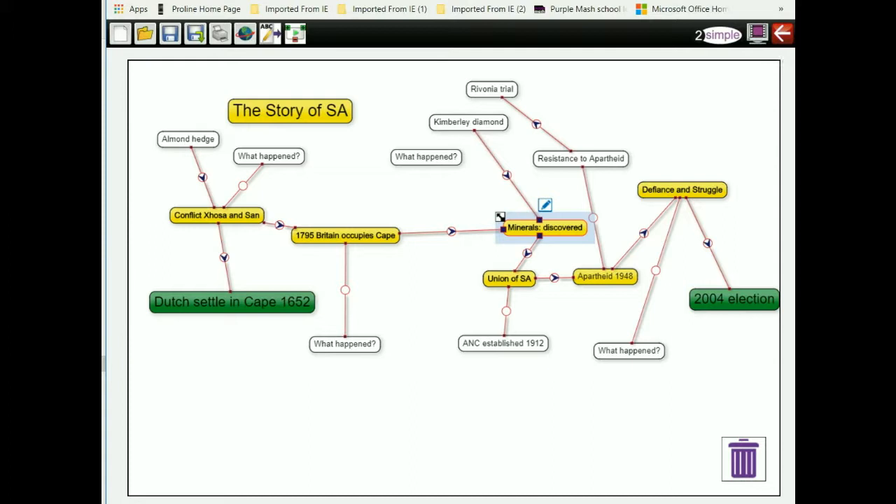
left_click(782, 33)
left_click(497, 259)
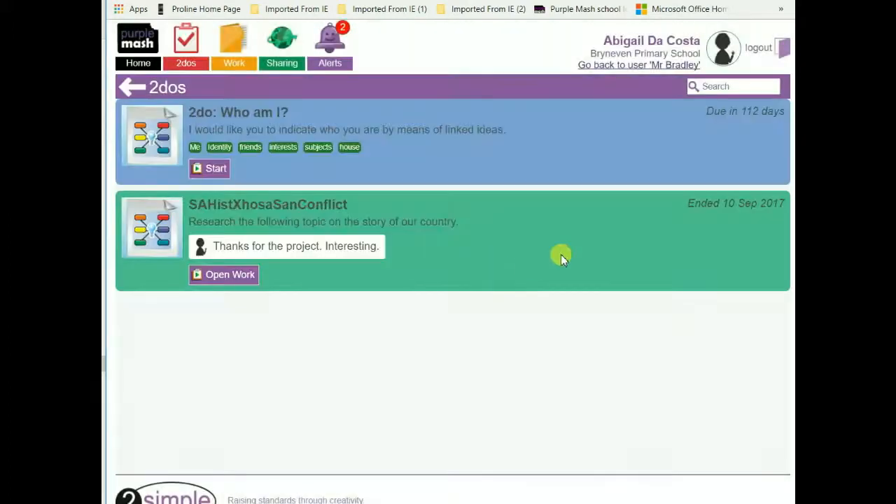
Log out of the pupil account and sign in as the teacher.
left_click(776, 49)
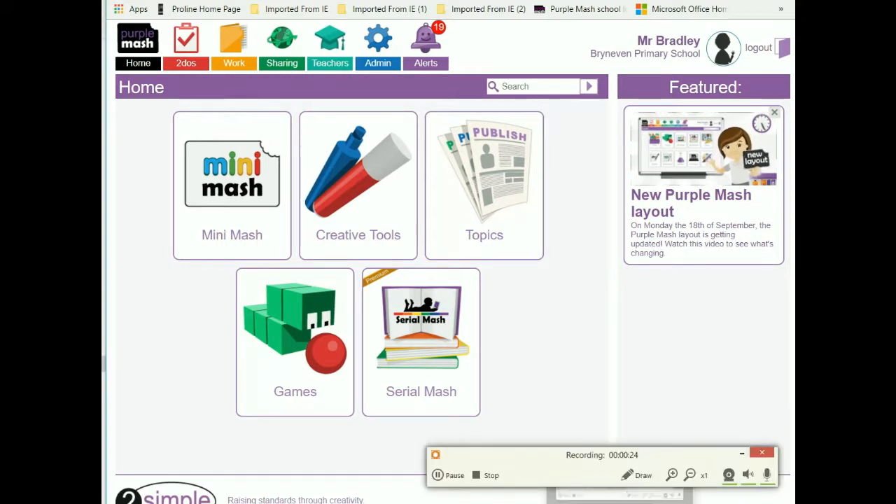
left_click(490, 475)
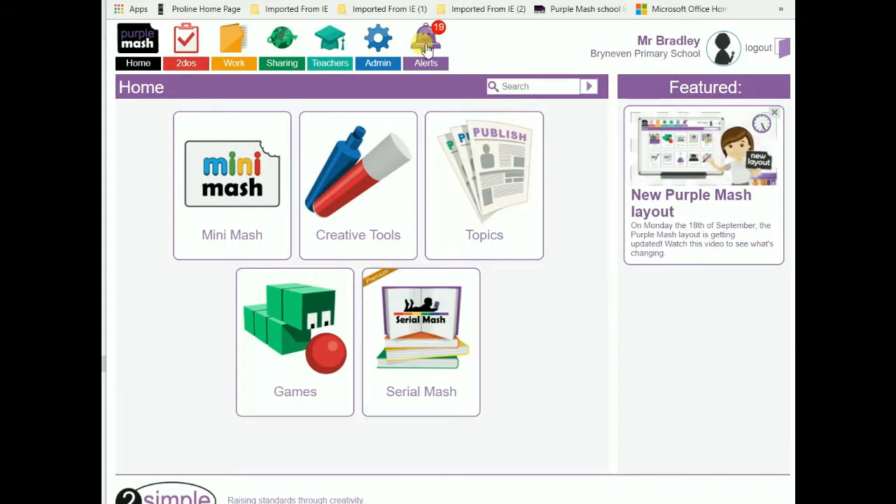
From the teacher's alerts, go to the handed-in SAHistXhosaSanConflict work and select the pupil's file.
left_click(427, 49)
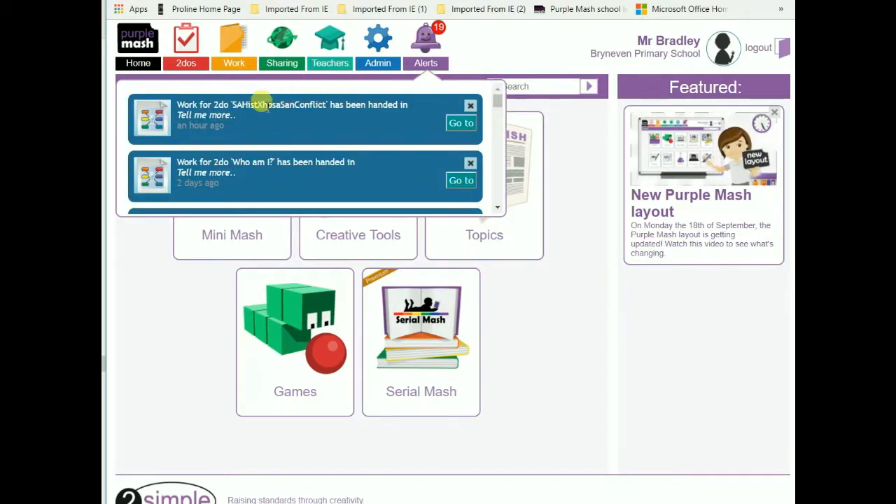
left_click(460, 123)
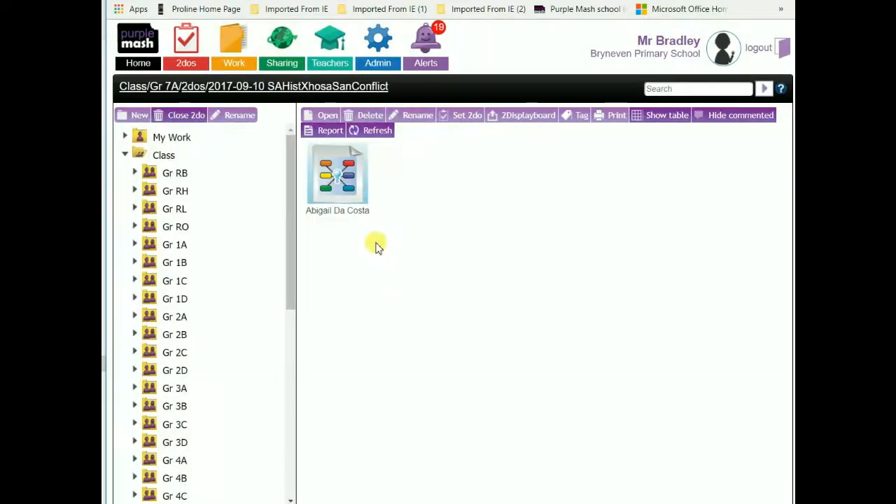
mouse_move(333, 214)
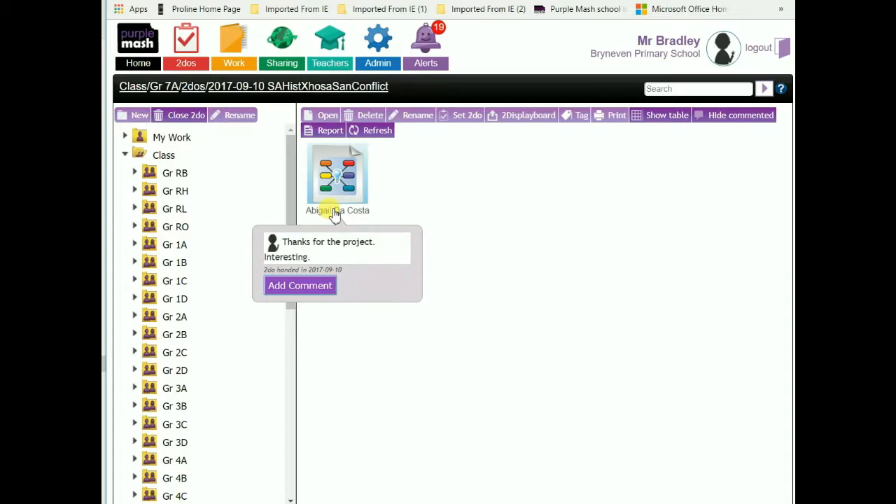
left_click(335, 208)
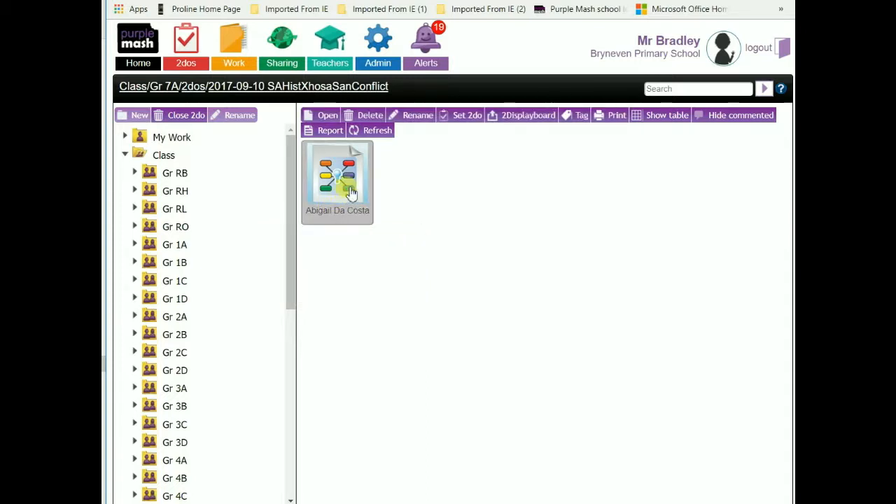
left_click(324, 115)
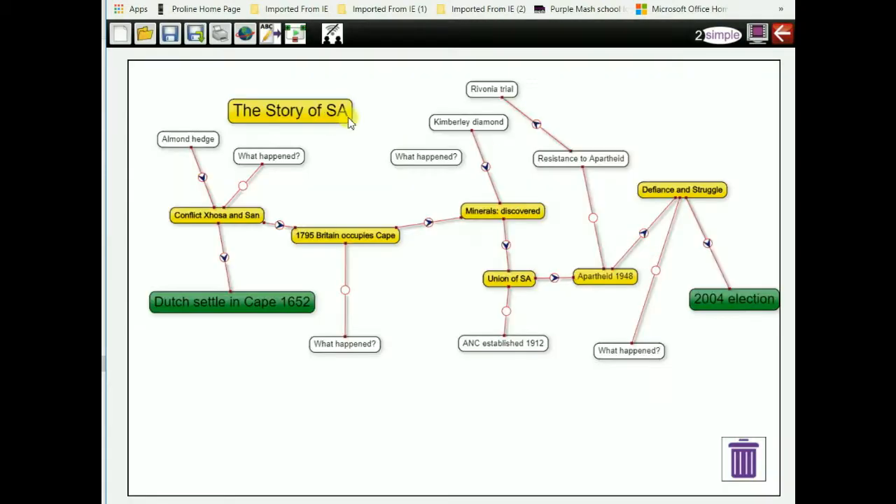
left_click(270, 33)
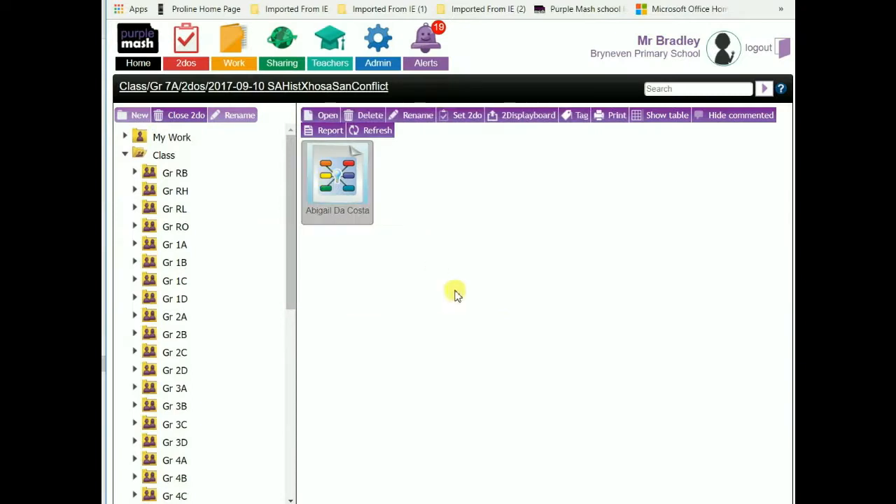
mouse_move(373, 217)
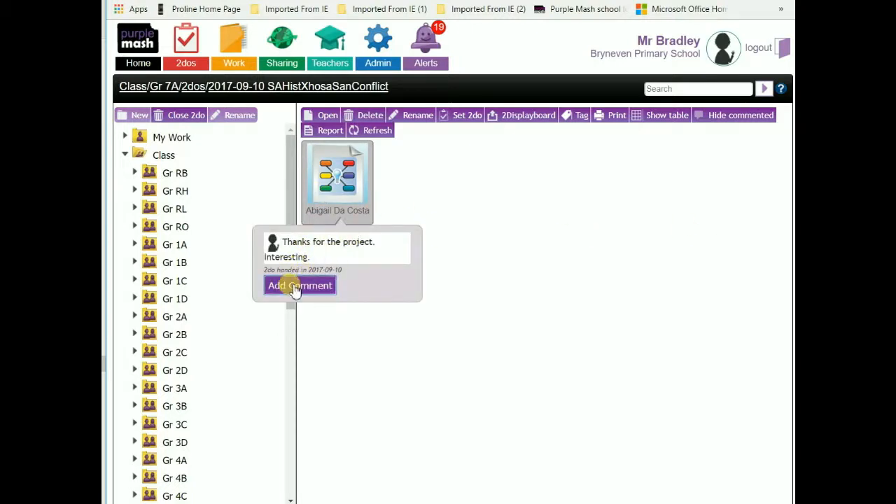
Start a comment on the pupil's work and preview the handed-in mind map.
left_click(295, 287)
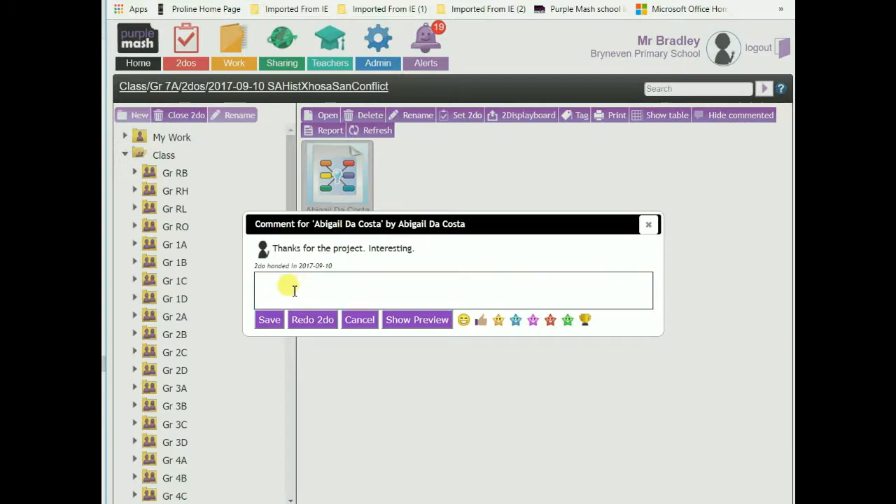
left_click(411, 320)
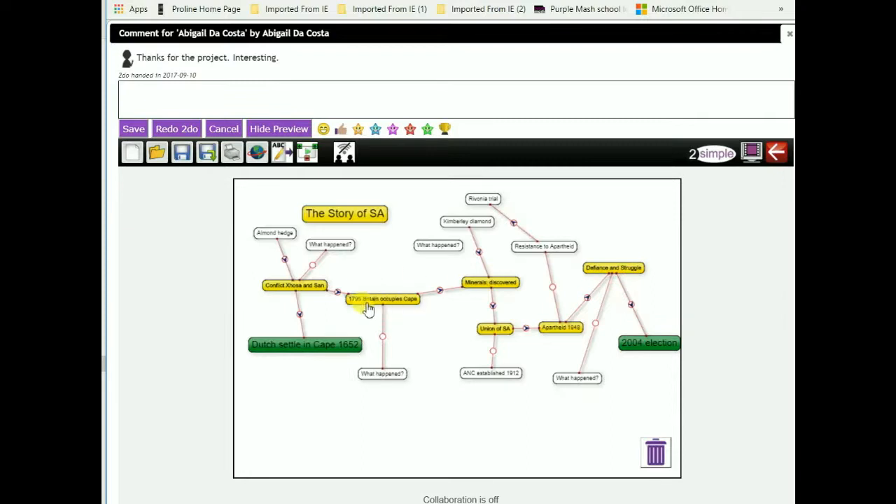
left_click(307, 154)
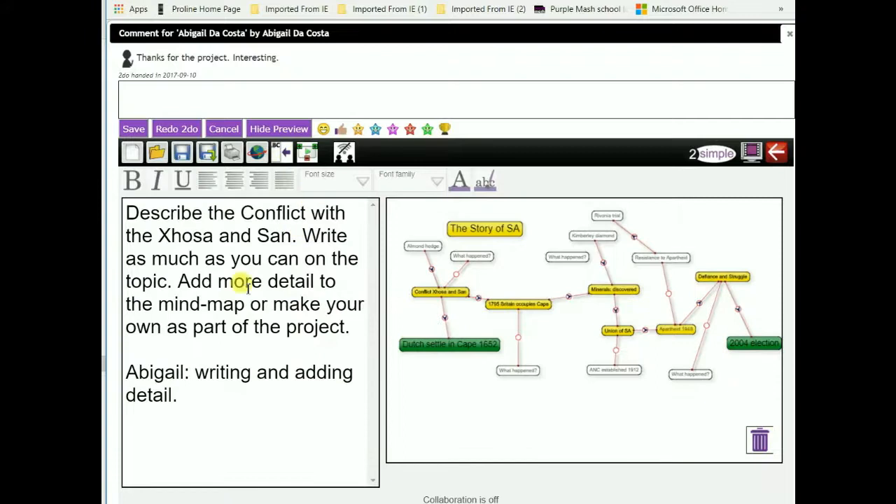
left_click(250, 350)
Write and save 'Lovely bit of work. More detail would make it more informative. 7/10'.
left_click(166, 87)
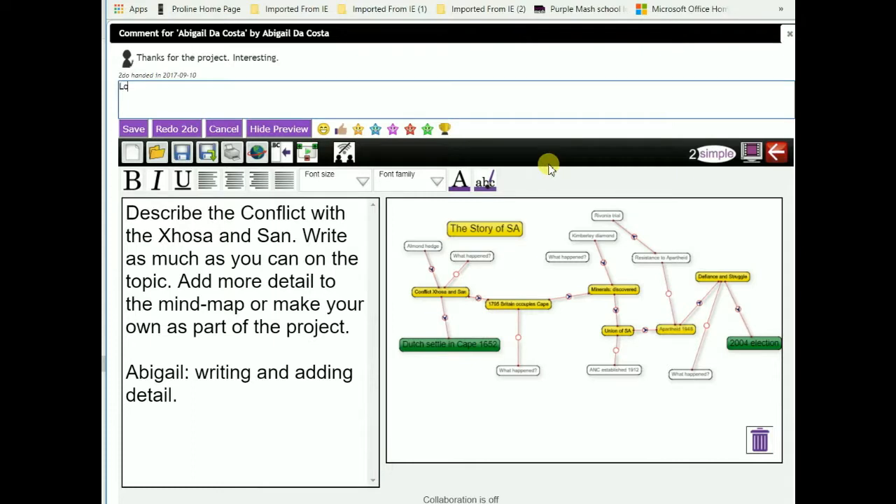
type("Lovely bit of work. mOR")
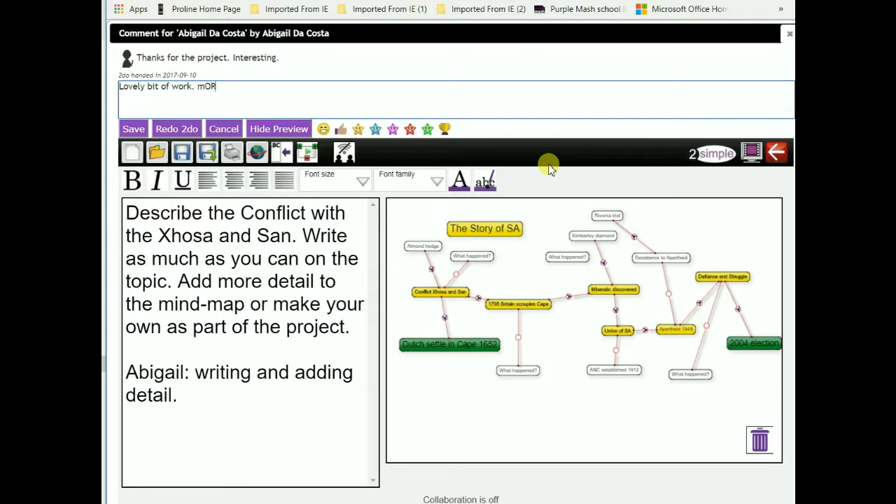
key("BackSpace")
key("BackSpace")
key("BackSpace")
type("ke it")
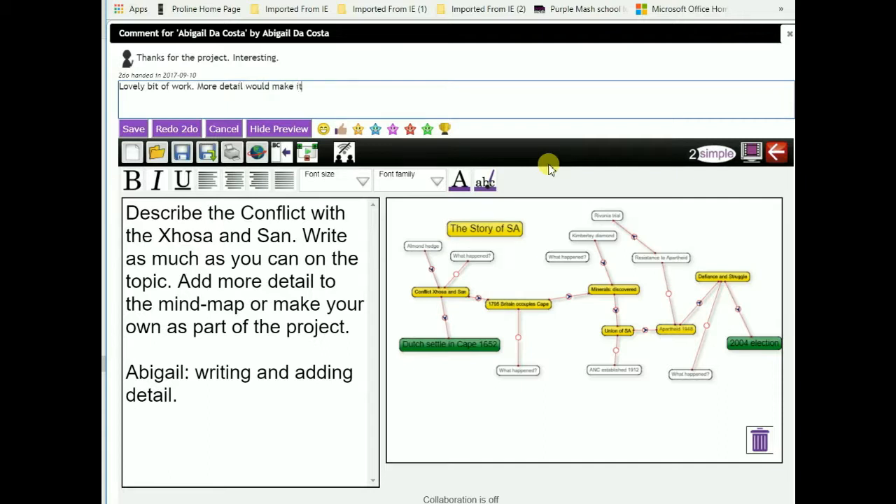
type(" more informative.")
left_click(133, 129)
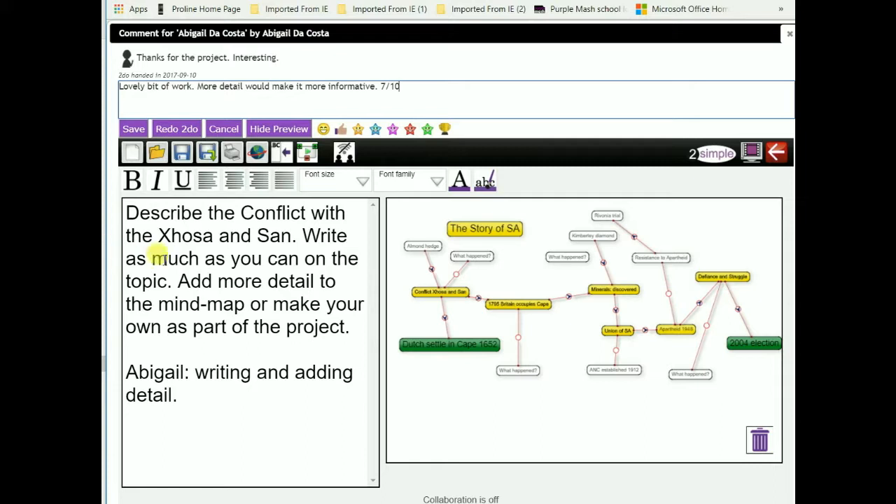
left_click(133, 129)
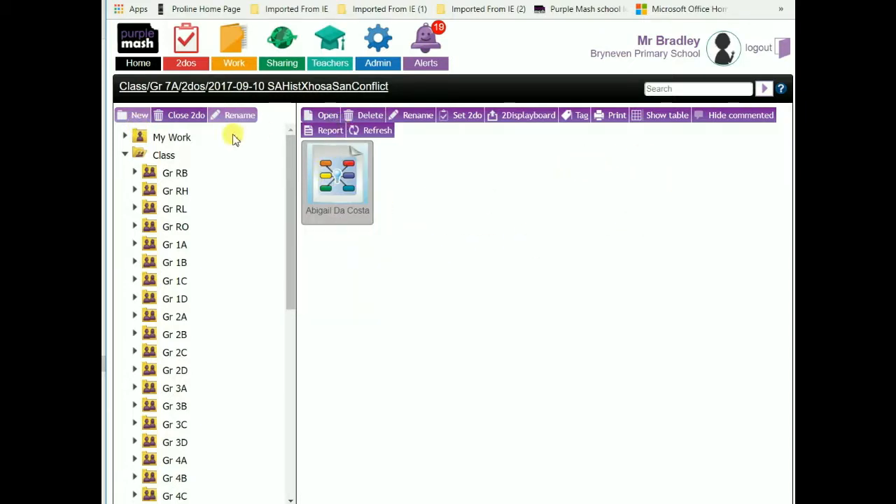
Create an Excel report for the 2do, removing the space after the date in its title.
left_click(326, 130)
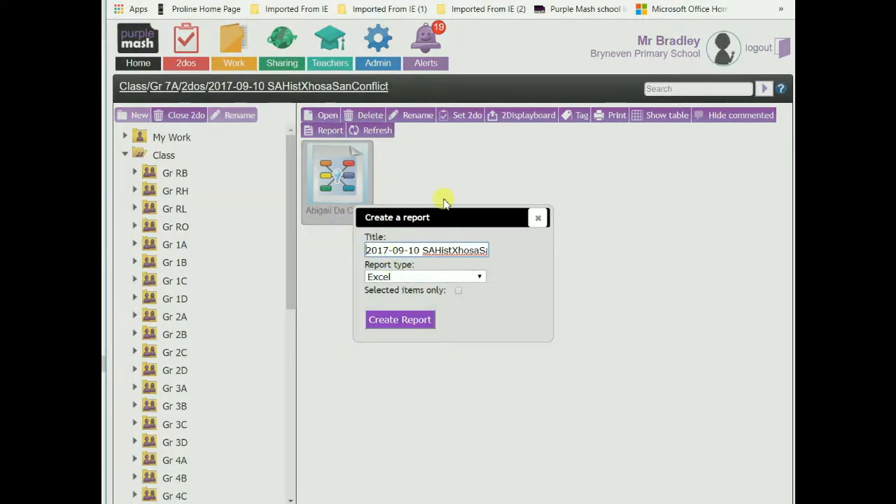
left_click(538, 217)
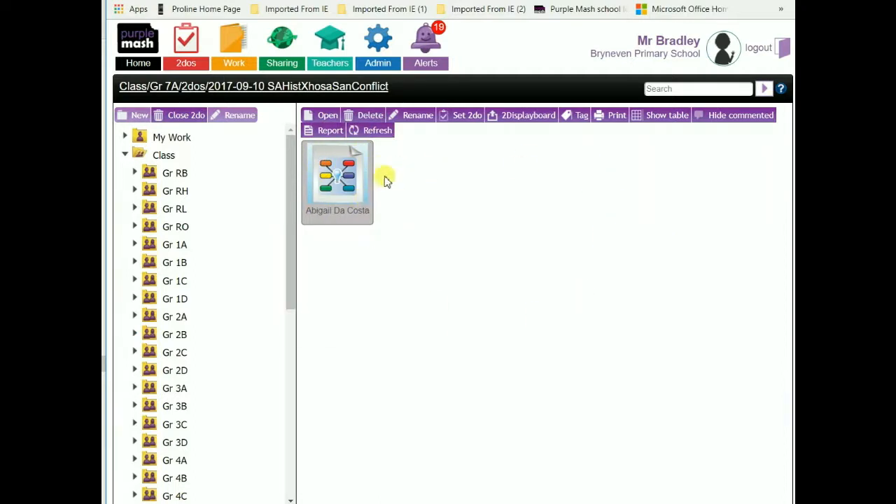
left_click(325, 130)
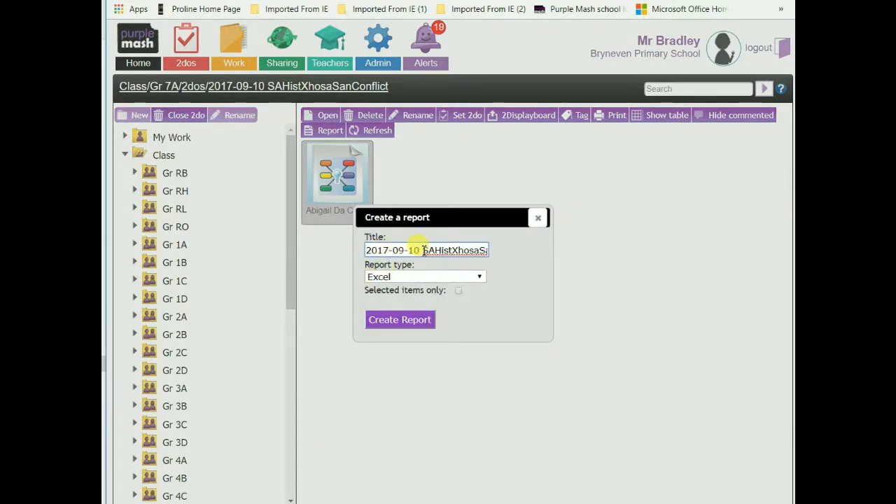
left_click(424, 251)
key("BackSpace")
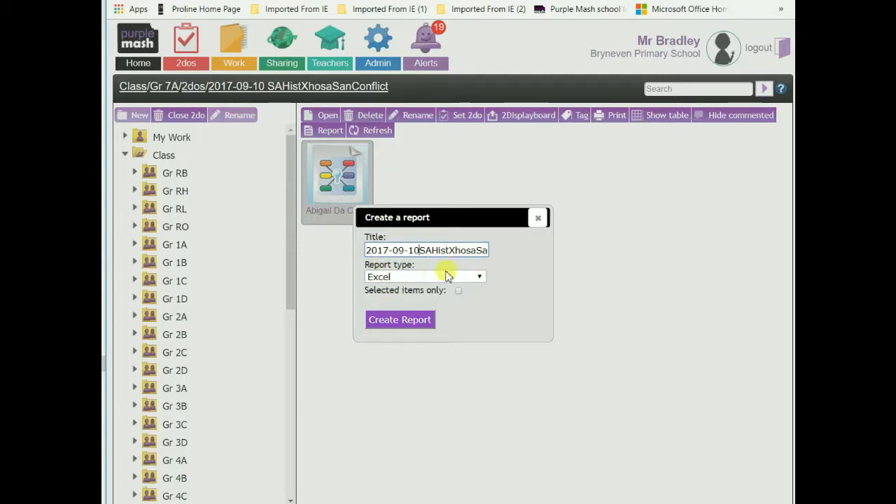
left_click(479, 278)
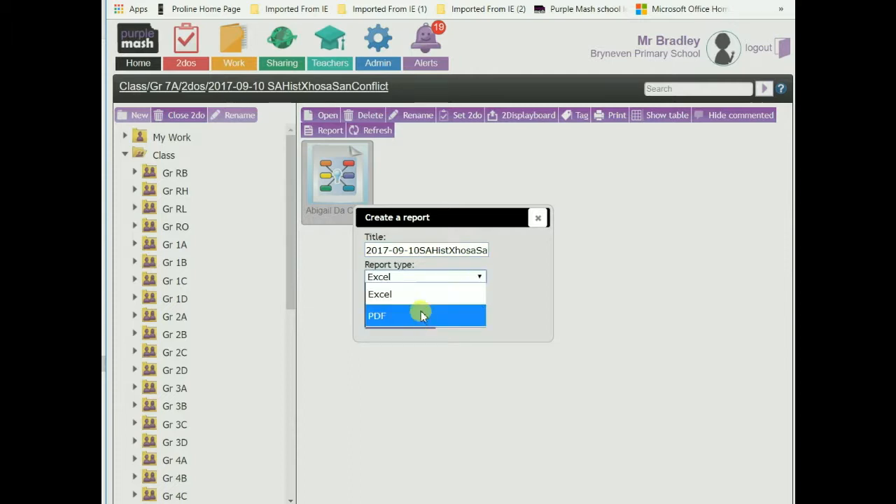
left_click(414, 294)
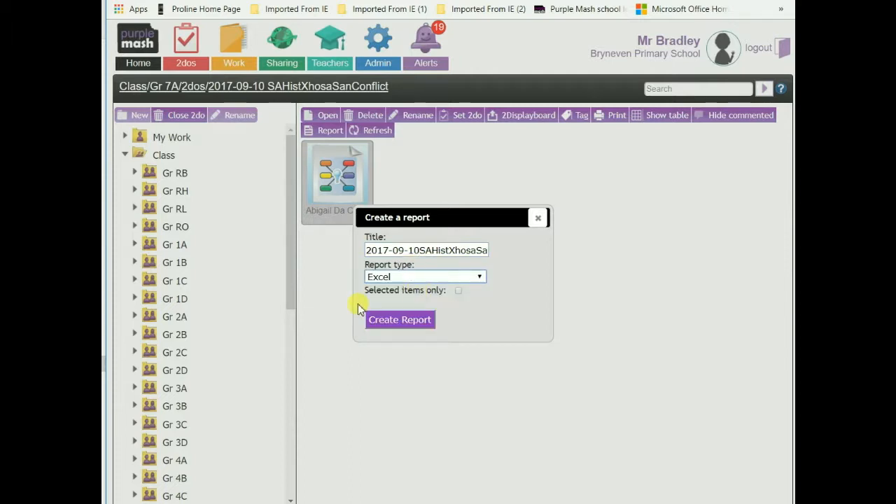
left_click(397, 324)
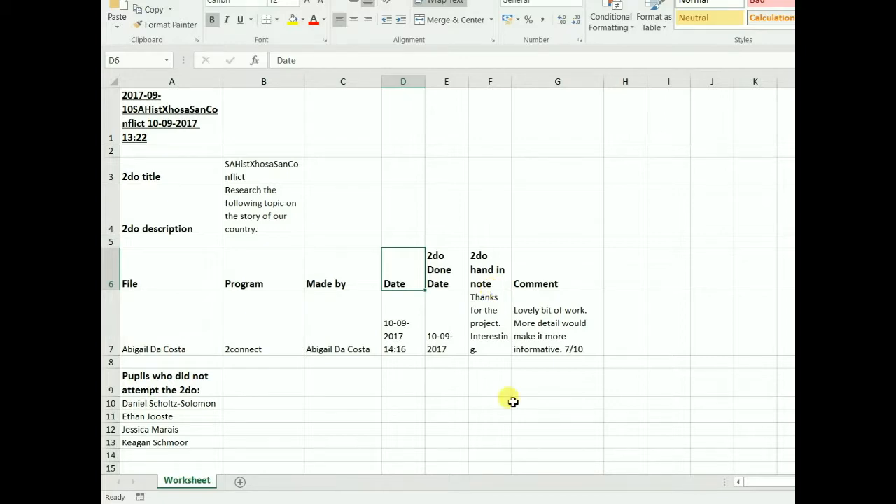
left_click(536, 336)
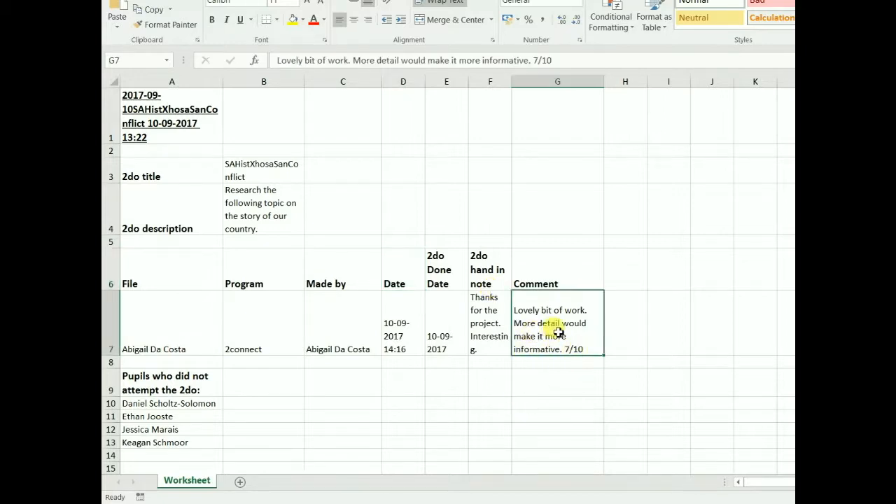
scroll(556, 329, "up", 3)
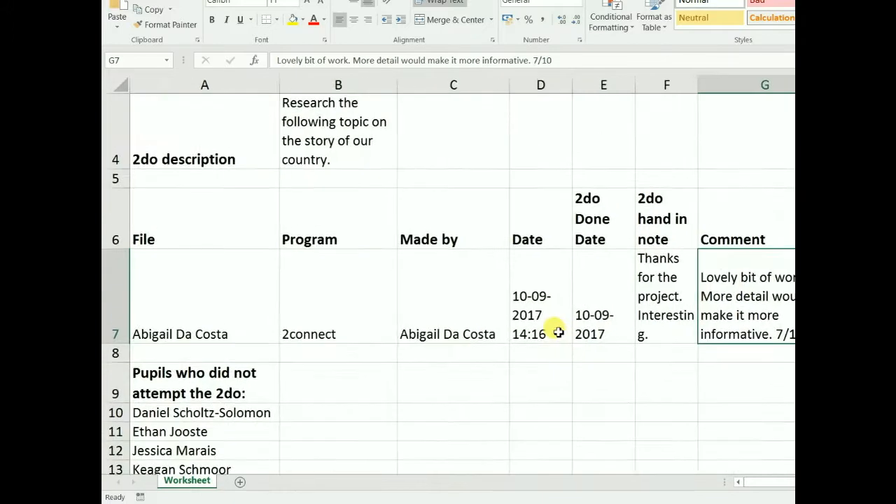
left_click_drag(771, 485, 797, 485)
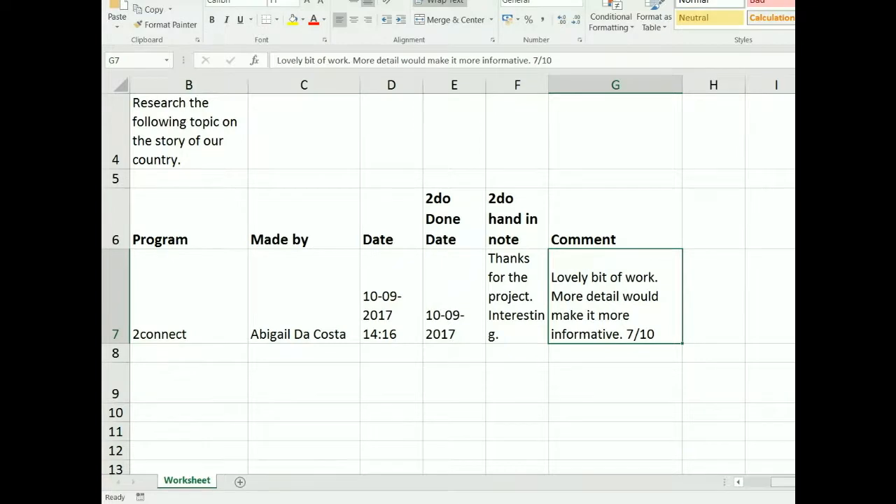
left_click_drag(780, 484, 761, 486)
scroll(200, 394, "down", 1)
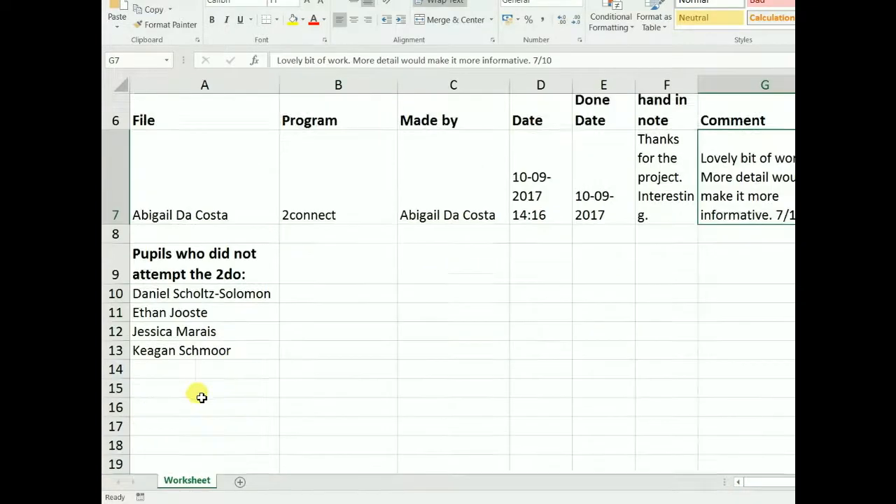
left_click_drag(178, 257, 166, 321)
left_click_drag(180, 251, 175, 312)
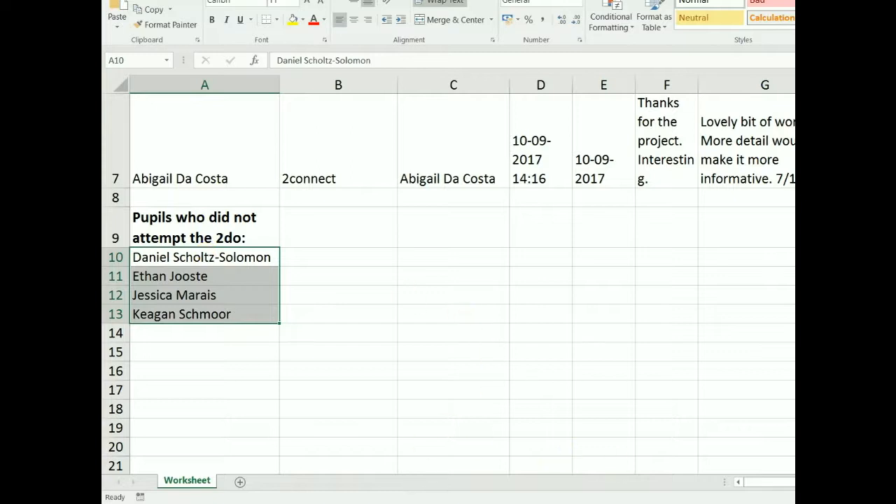
left_click_drag(812, 482, 845, 482)
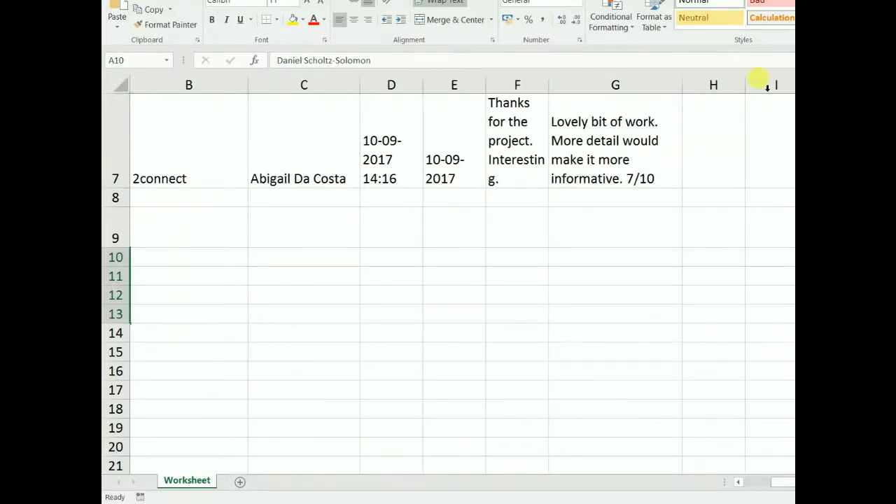
Begin an entry in H7 and inspect the G7 comment ending in 7/10.
left_click(704, 164)
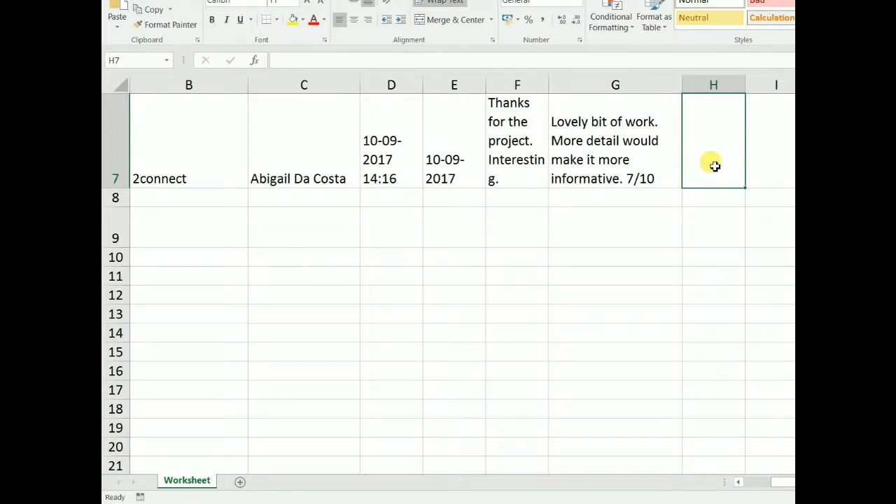
type("=")
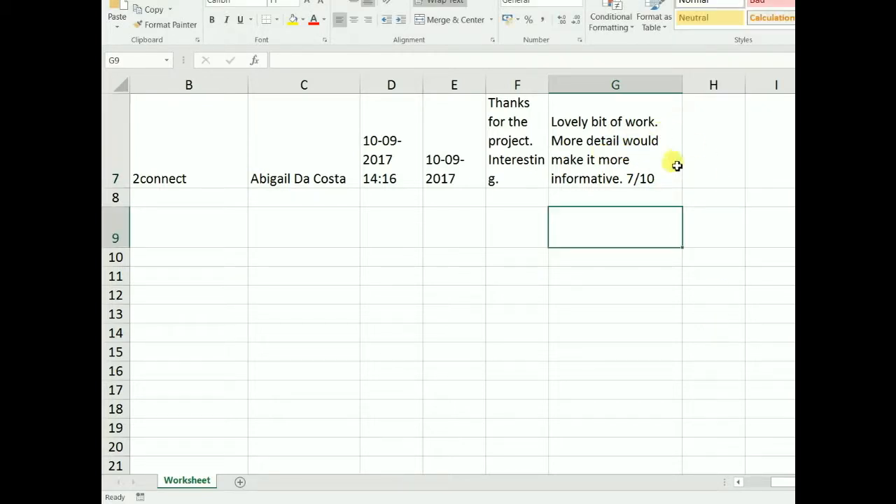
left_click(719, 164)
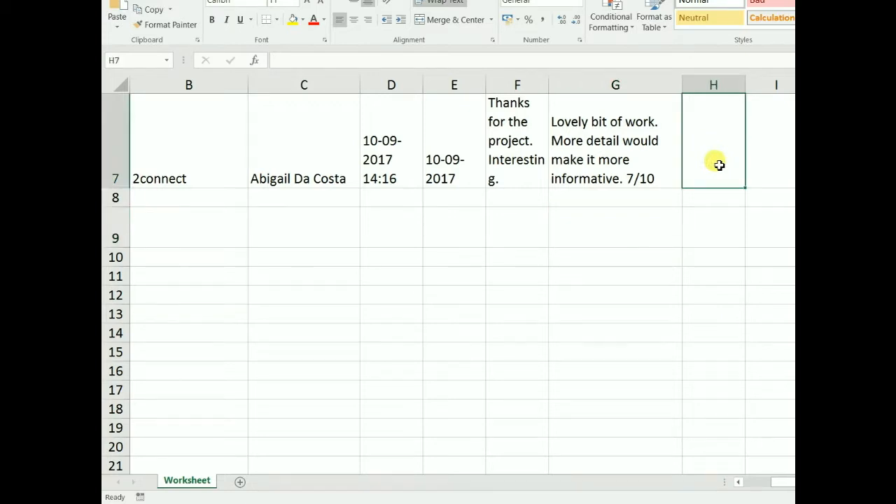
scroll(653, 306, "up", 3)
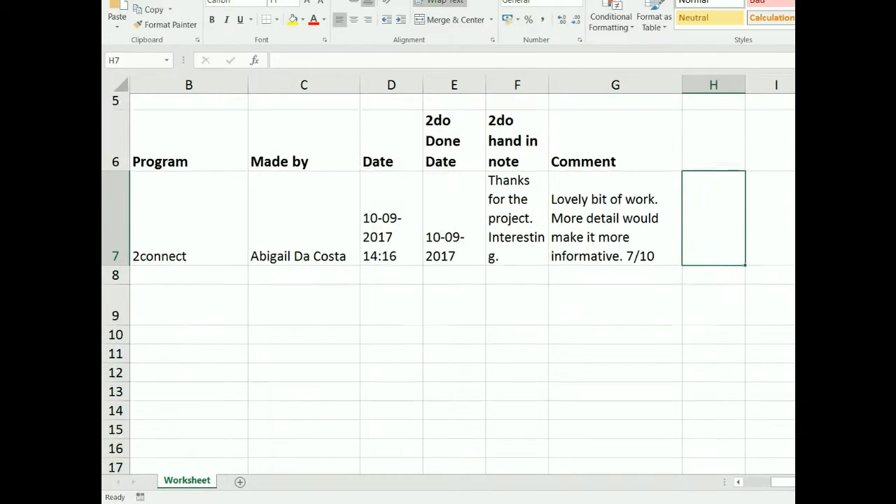
left_click(641, 333)
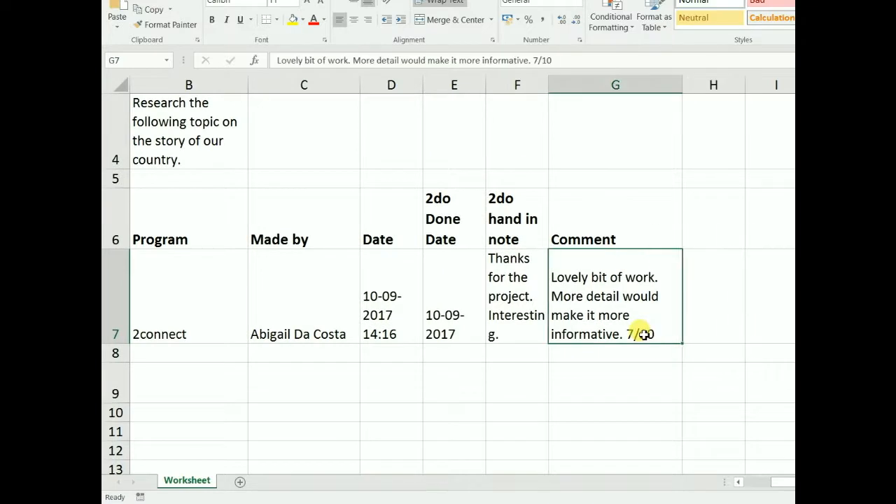
left_click_drag(551, 60, 532, 60)
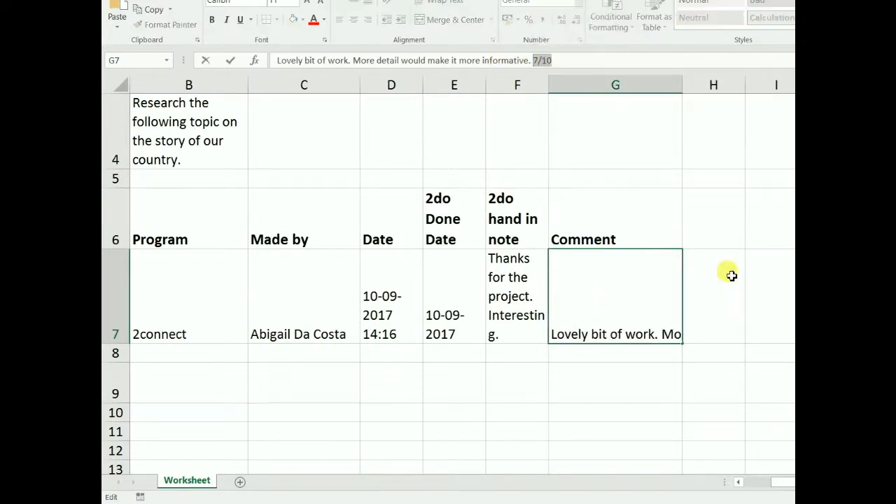
left_click(723, 311)
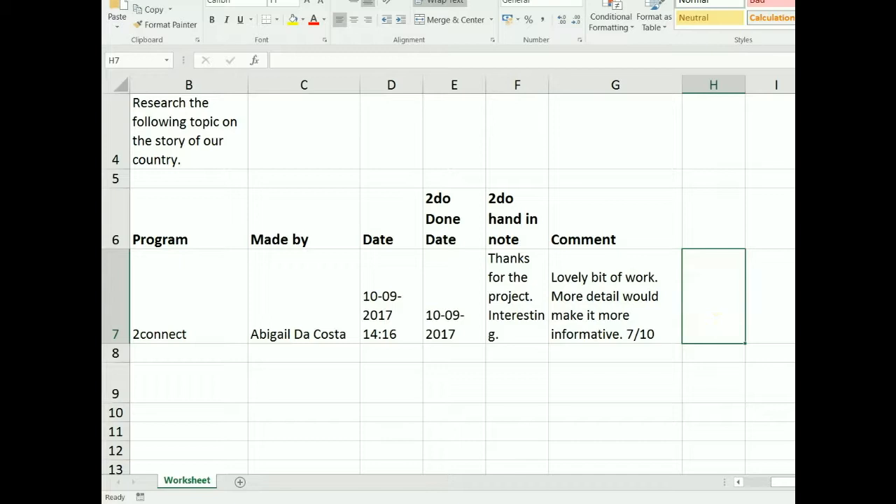
type("=")
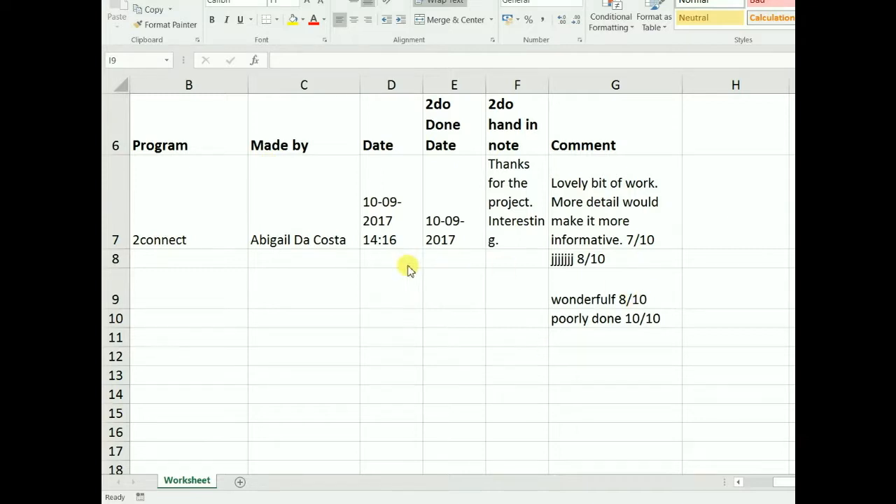
left_click_drag(576, 220, 613, 338)
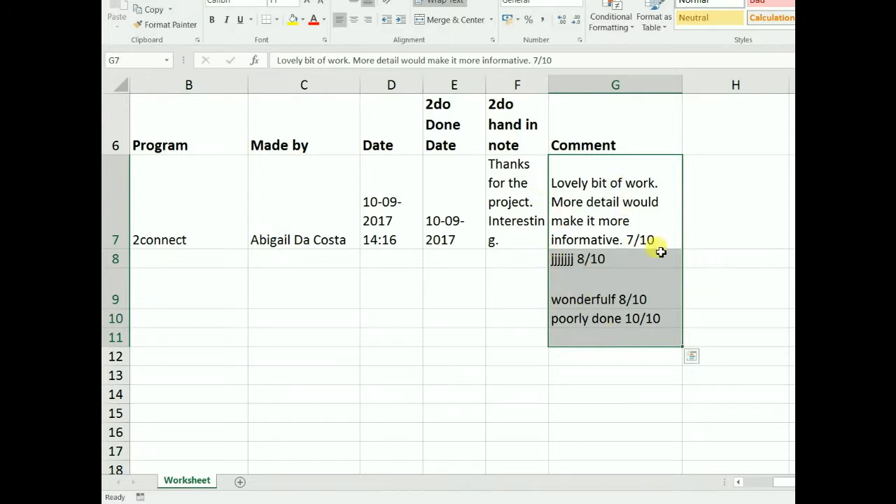
left_click(709, 239)
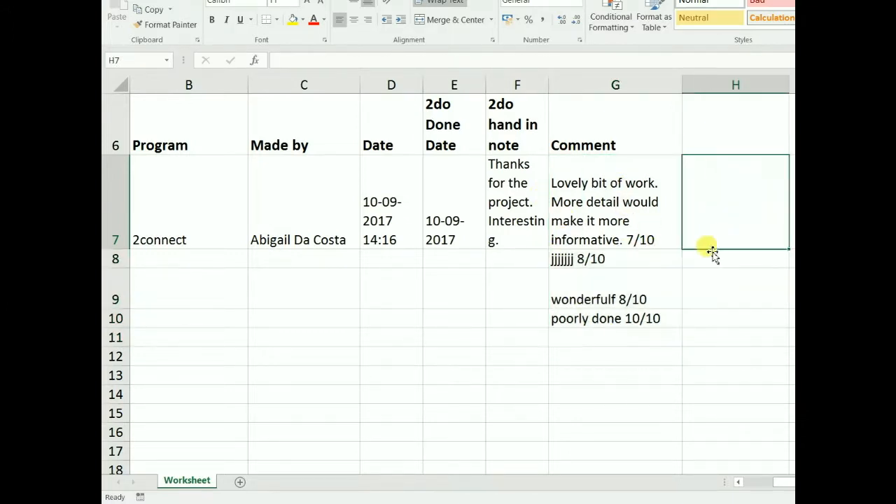
Highlight the scores ending the G7, G8 and G10 comments (7/10, 8/10, 10/10), then return to H7.
double_click(648, 242)
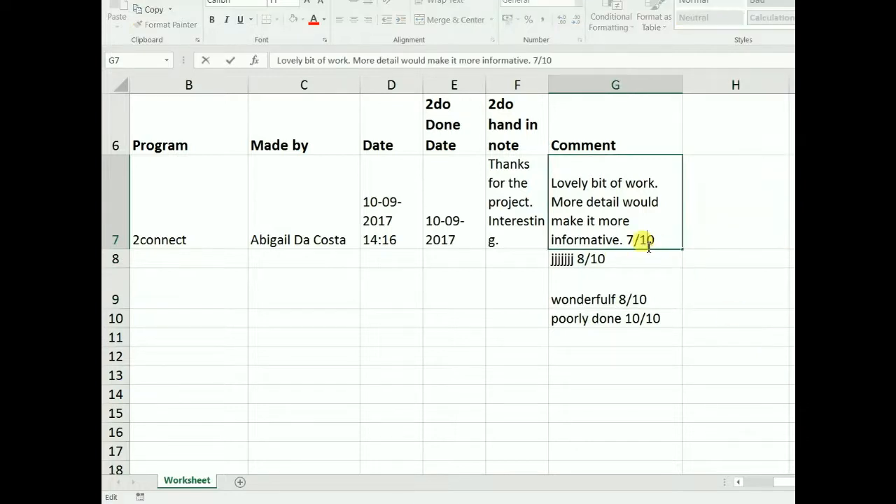
left_click_drag(657, 246, 626, 242)
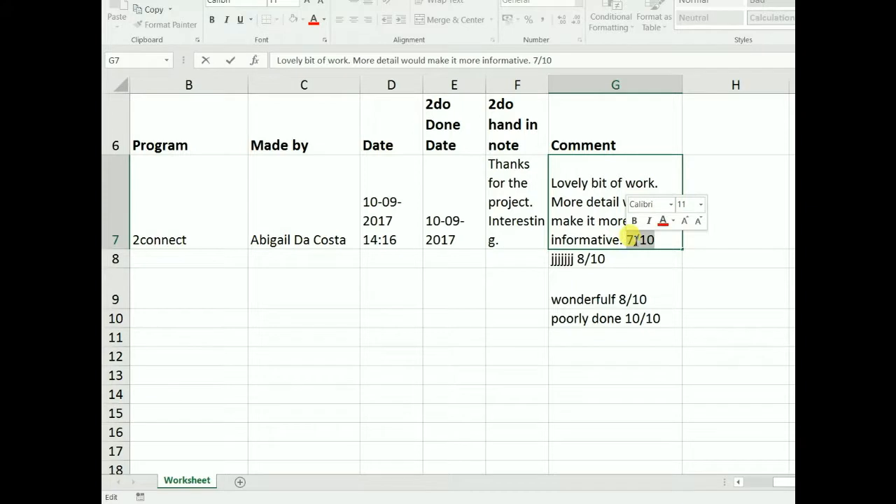
double_click(592, 258)
left_click_drag(602, 259, 581, 265)
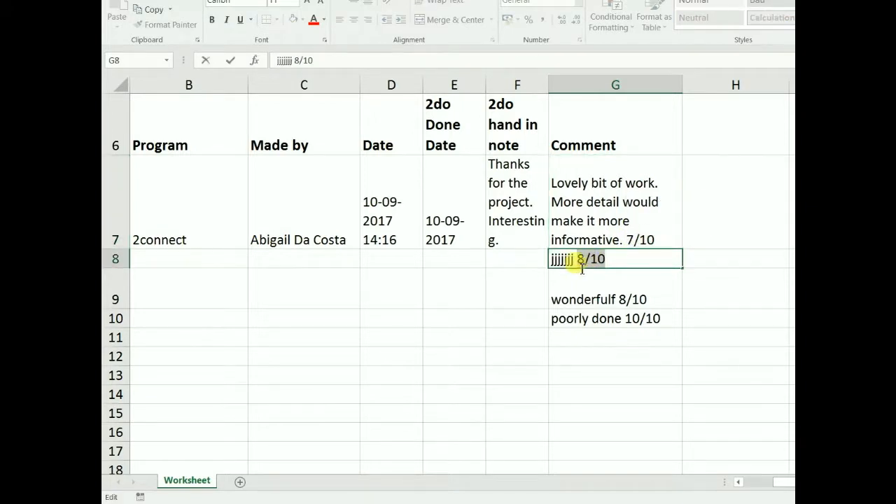
left_click(616, 296)
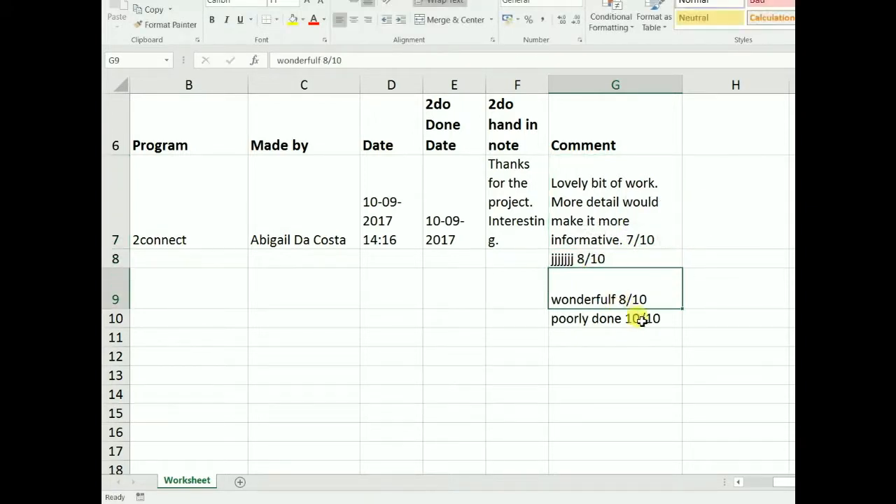
double_click(641, 320)
left_click_drag(661, 319, 628, 316)
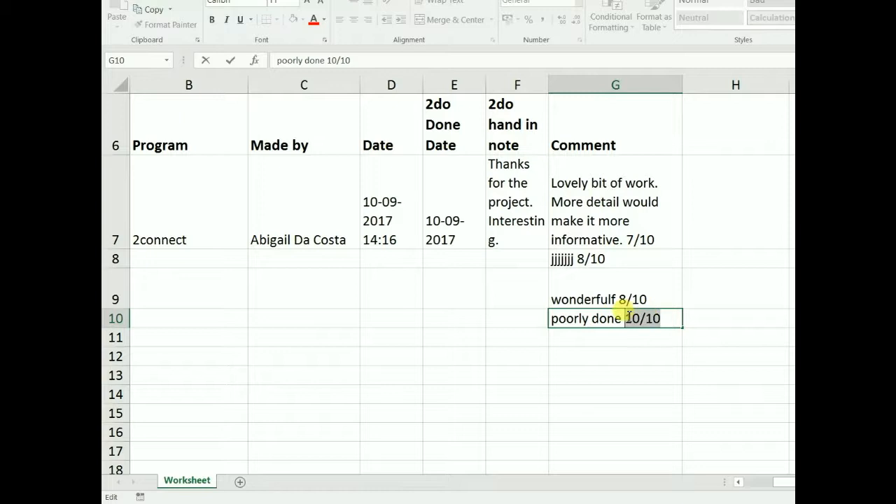
left_click(694, 242)
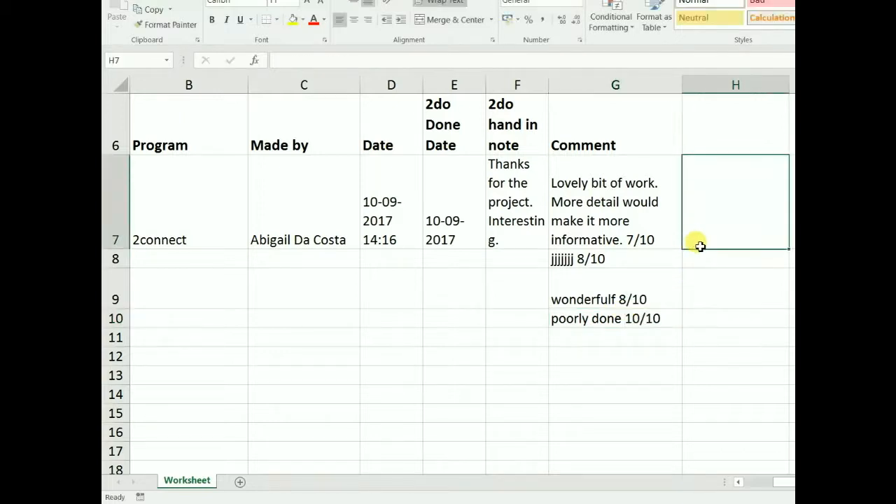
Enter =RIGHT(G7;5) in H7 to pull the 7/10 score from the comment.
type("=")
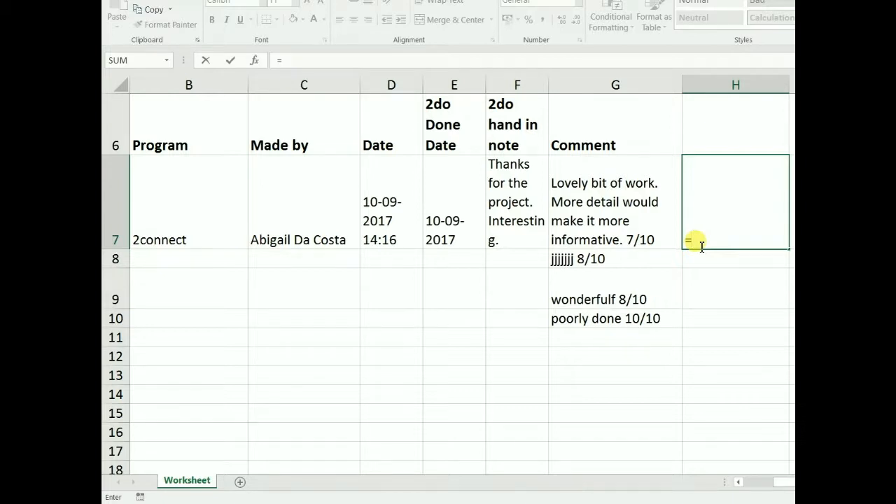
type("right")
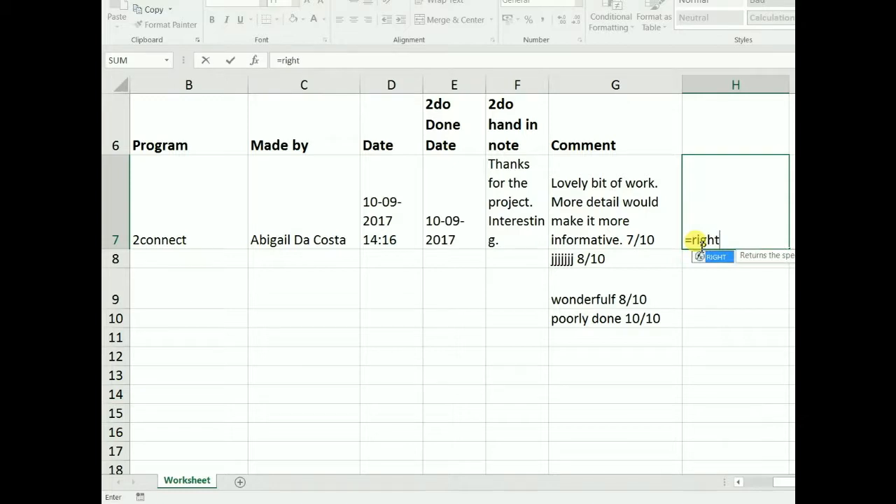
type("(")
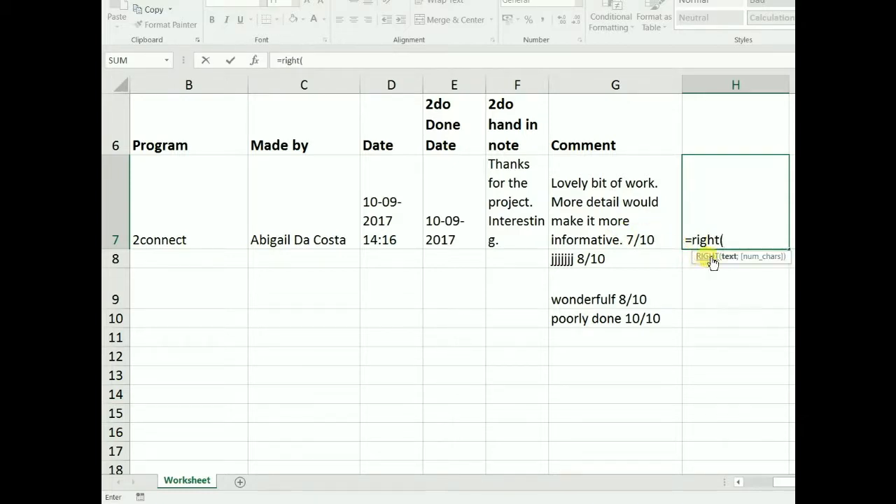
left_click(632, 240)
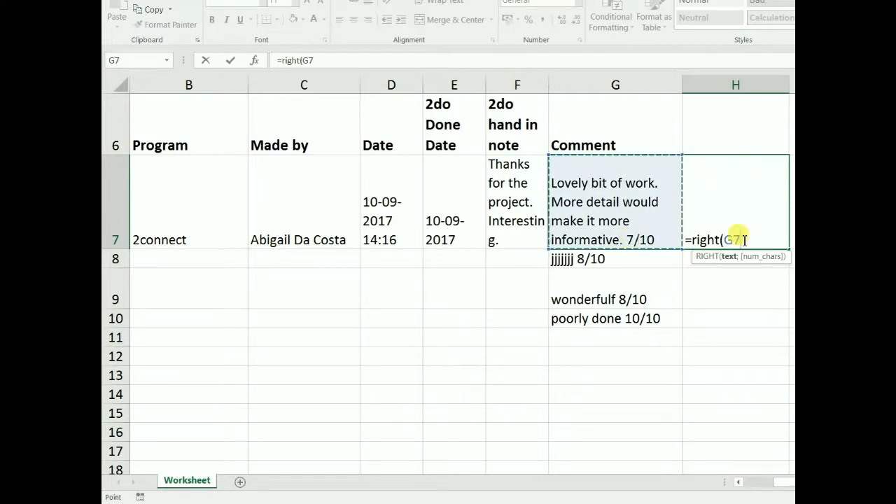
type(";")
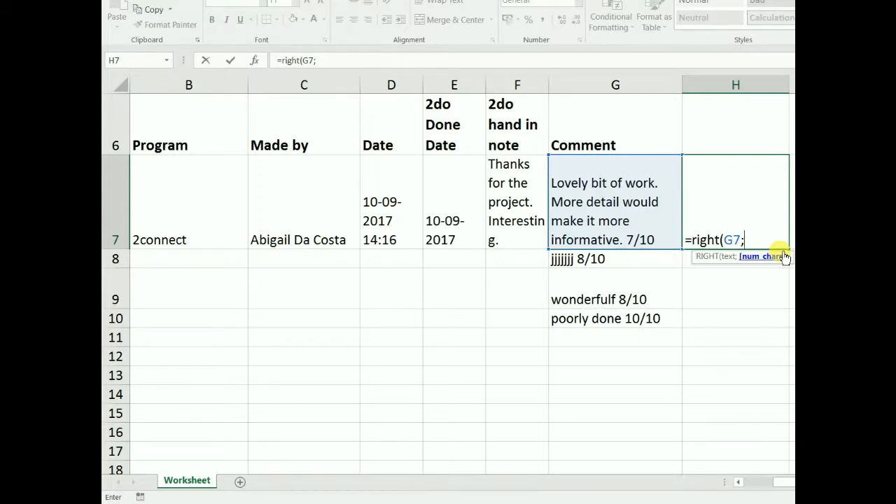
type("5)")
key("Return")
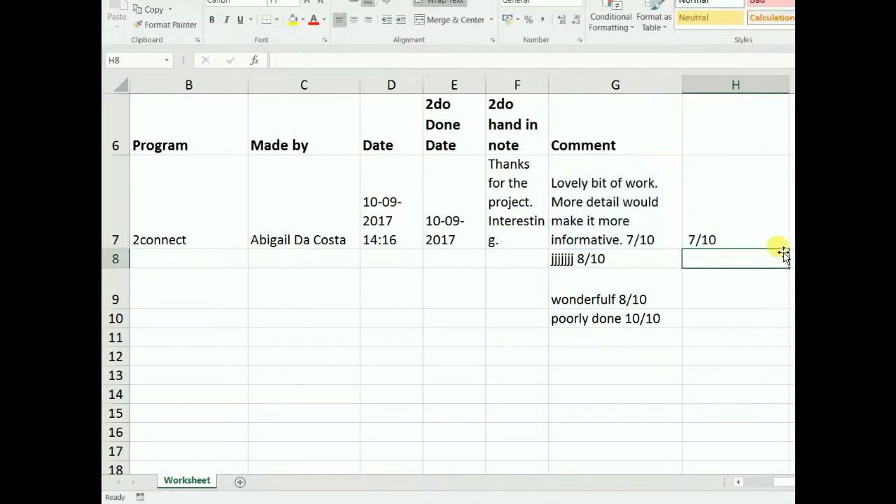
left_click(686, 238)
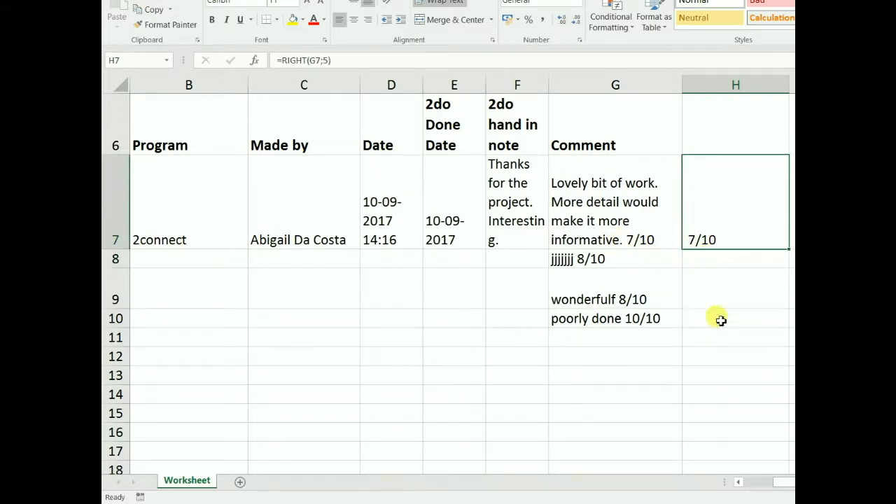
Copy the H7 RIGHT formula into H8:H10, showing 8/10, 8/10 and 10/10.
right_click(714, 237)
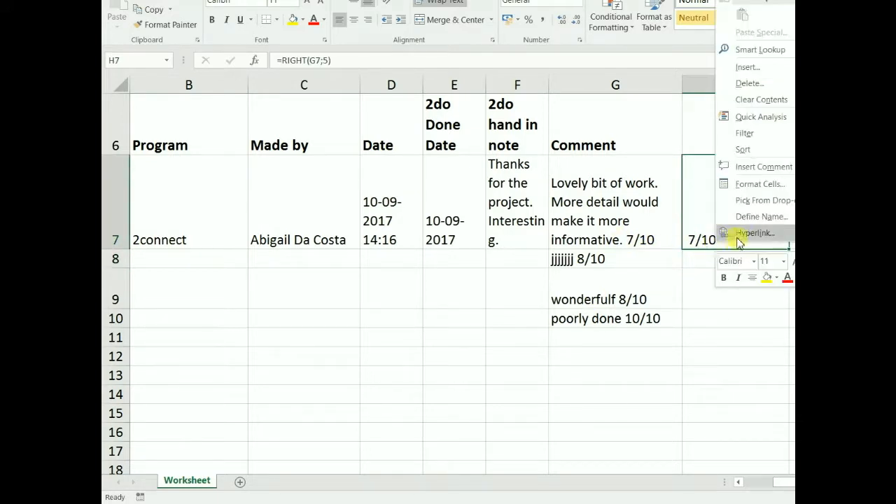
left_click(692, 232)
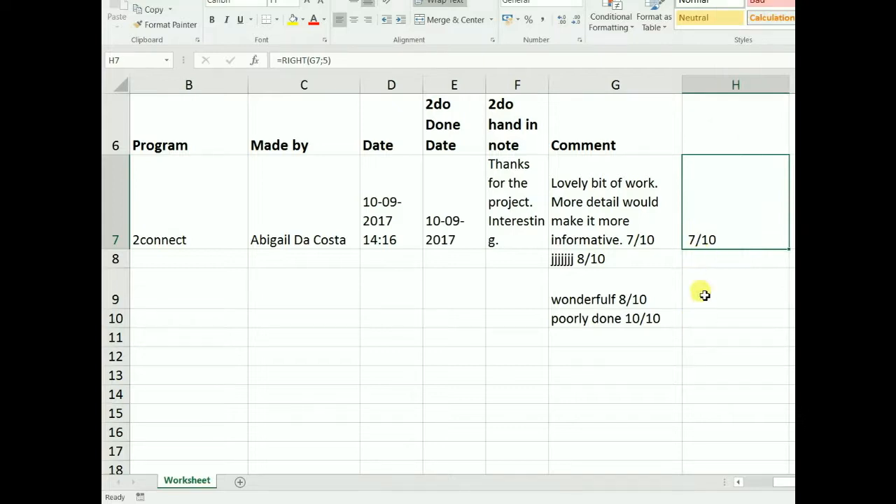
right_click(708, 240)
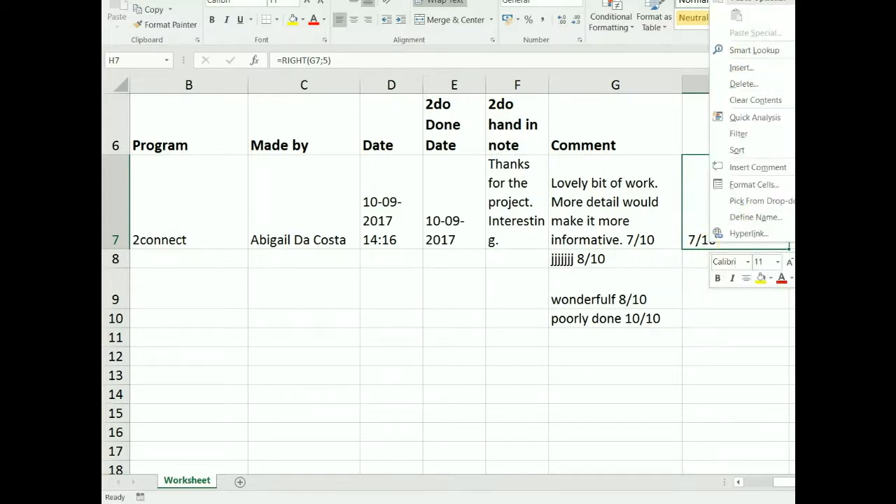
left_click(743, 0)
left_click_drag(723, 254, 710, 322)
type("8/10 8/10 10/10")
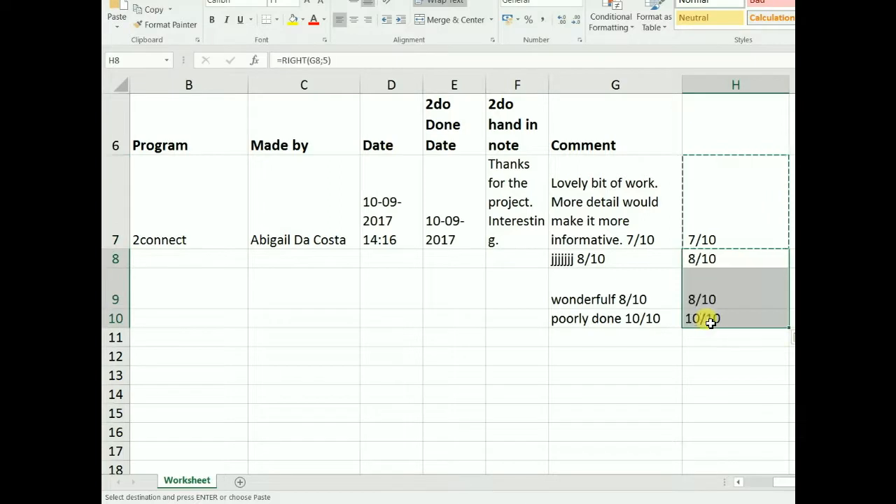
left_click(743, 356)
left_click(713, 233)
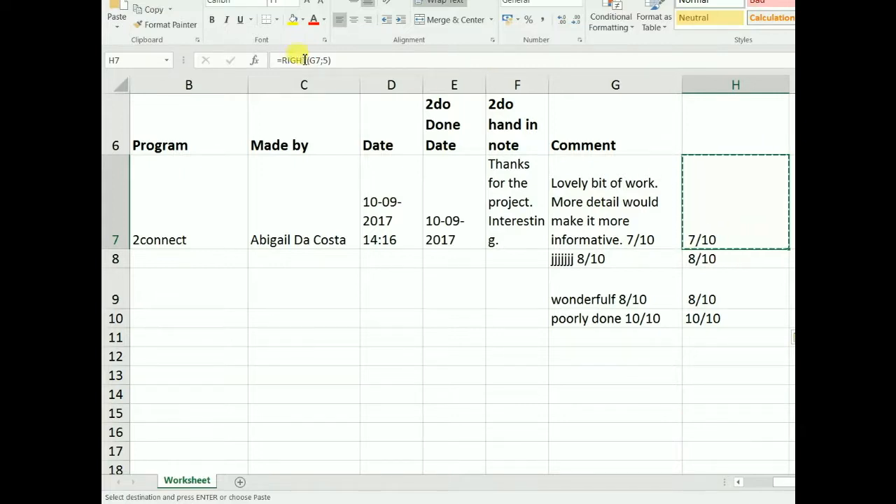
Change H7's formula to =LEFT(RIGHT(G7;5);2) so it shows just the score 7.
left_click(283, 61)
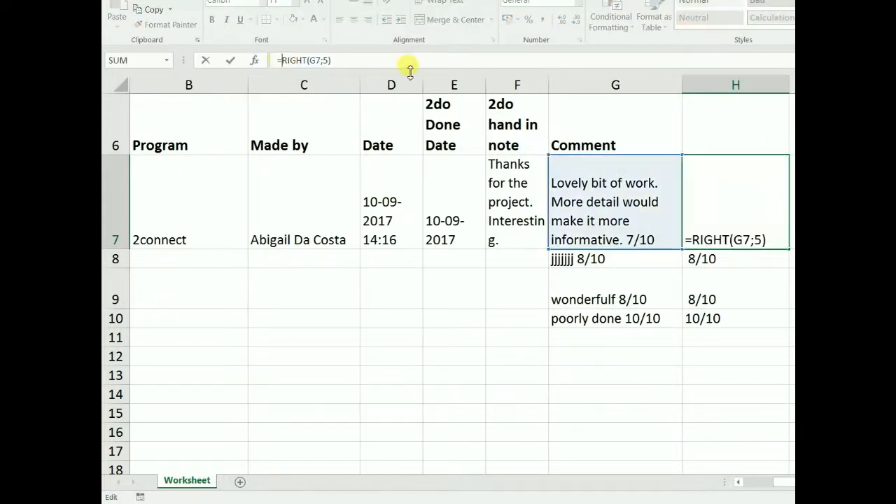
type("left(")
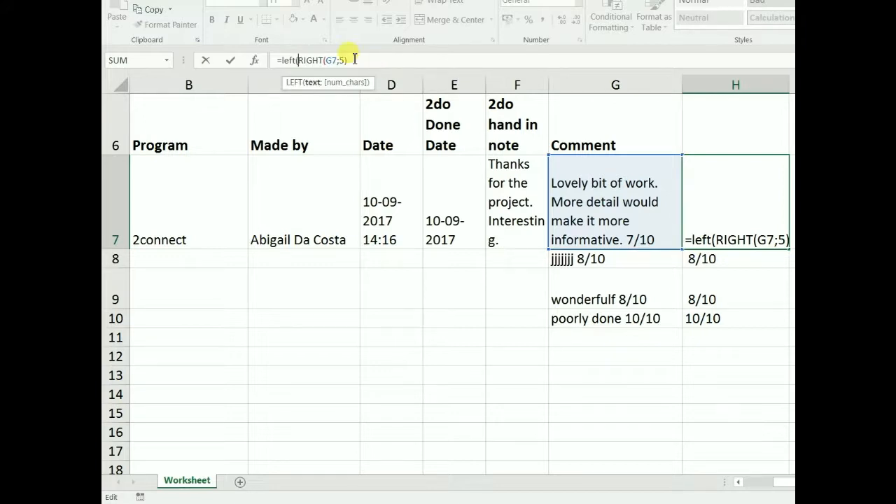
key("End")
type(";")
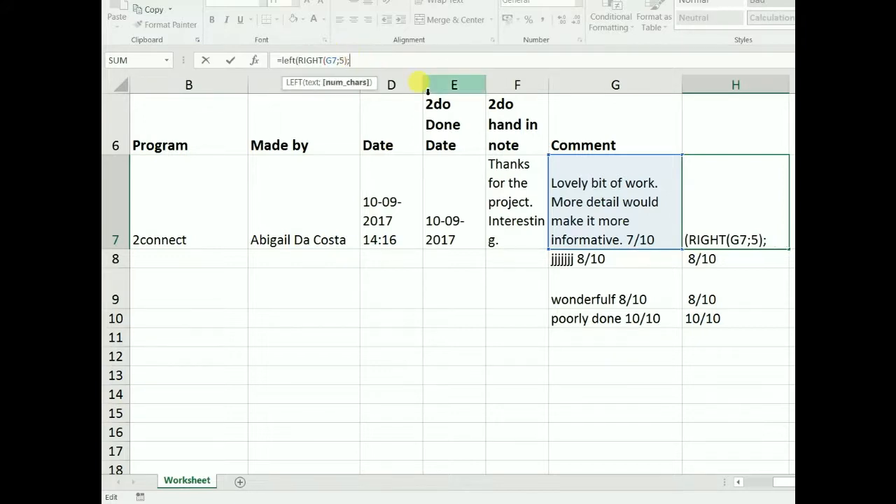
type("1")
key("BackSpace")
type("2)")
key("Return")
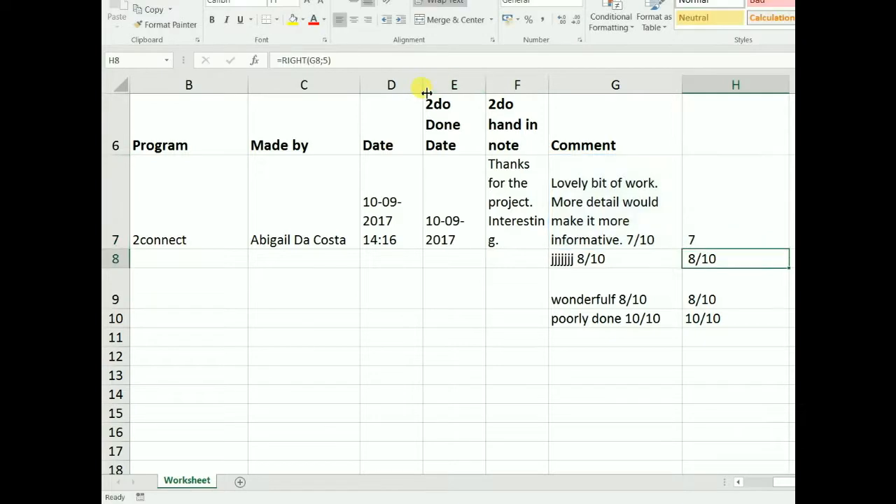
left_click(696, 241)
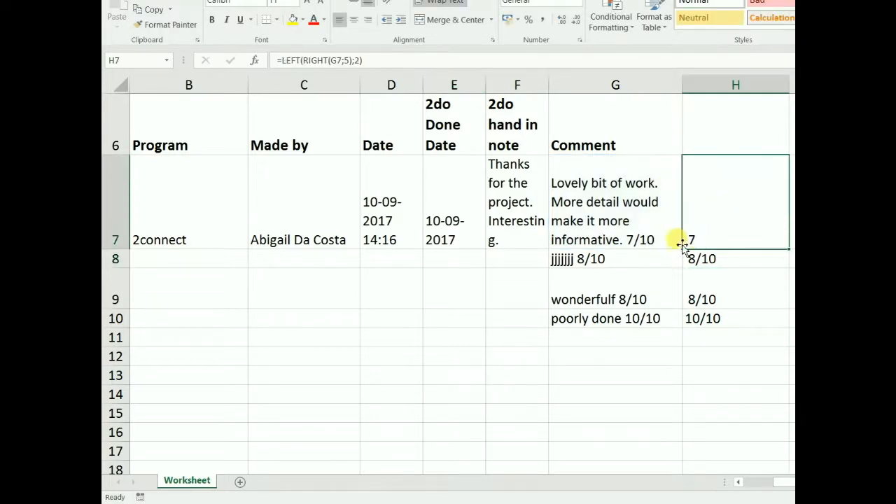
Wrap H7's formula in TRIM to get =TRIM(LEFT(RIGHT(G7;5);2)).
right_click(694, 241)
left_click(690, 238)
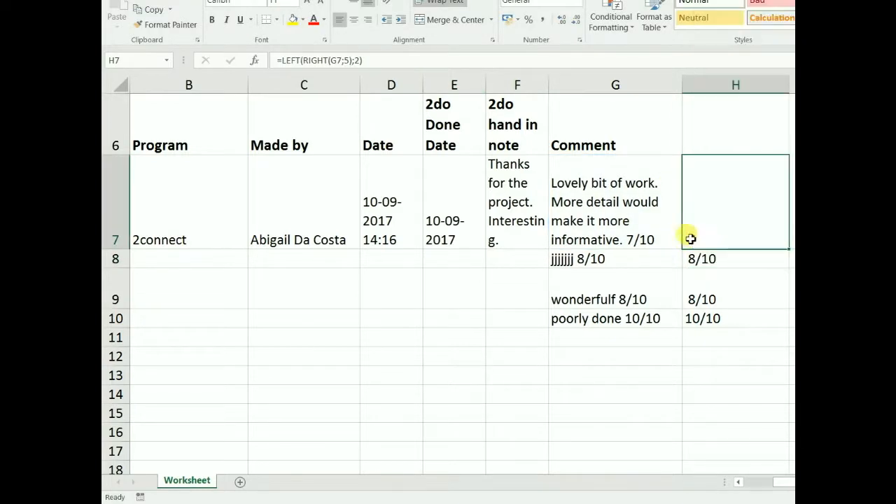
left_click(281, 60)
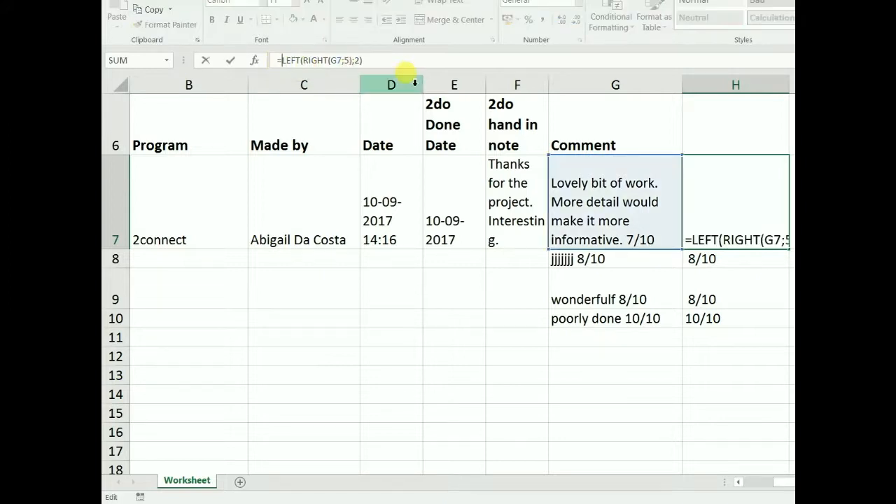
type("Trim")
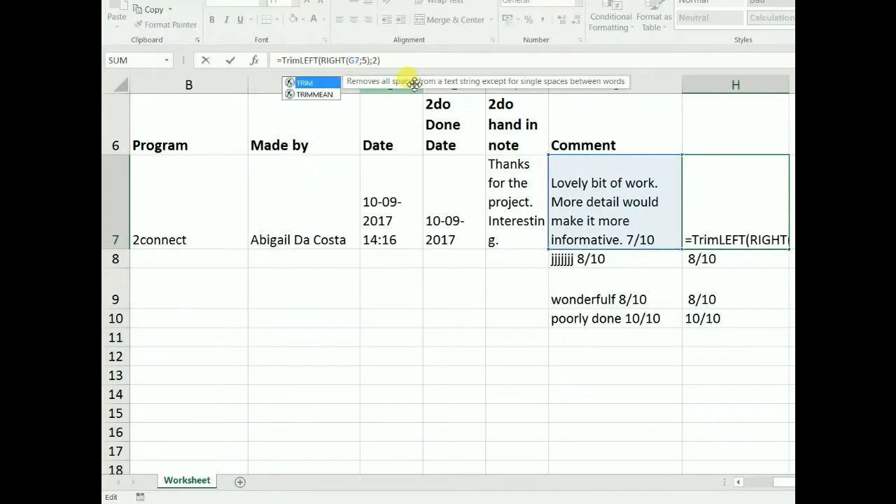
type("(")
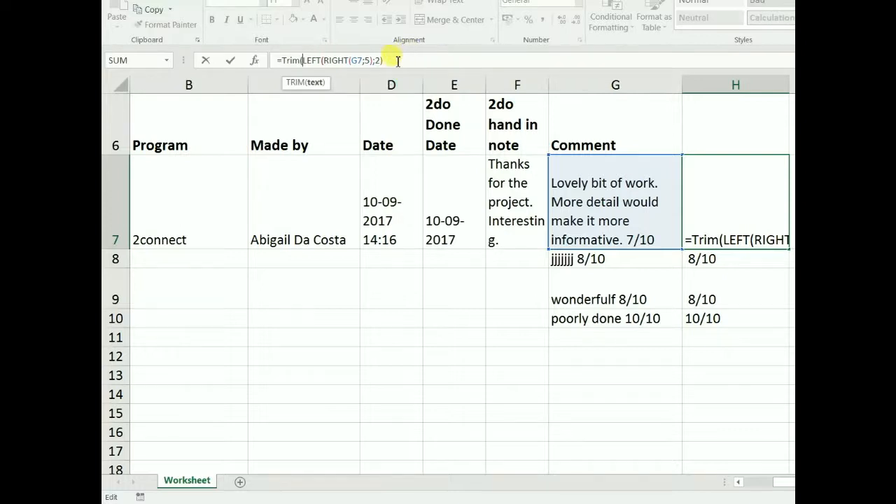
left_click(387, 60)
type(")")
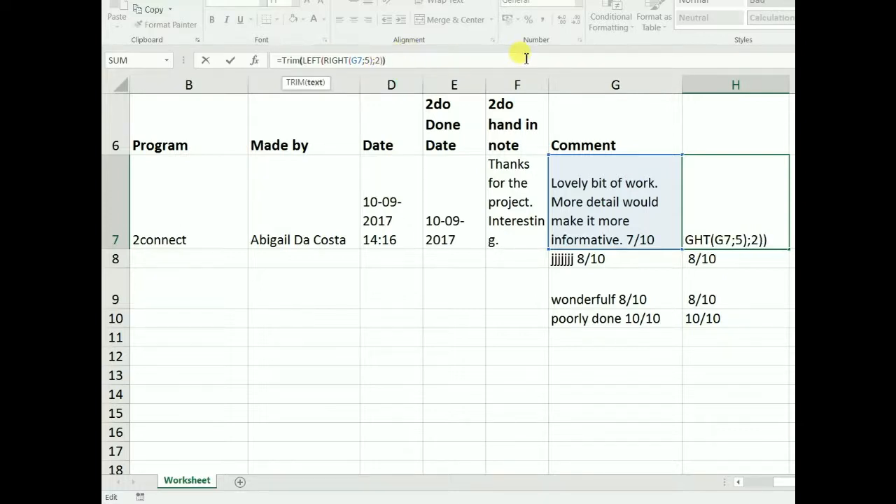
key("Return")
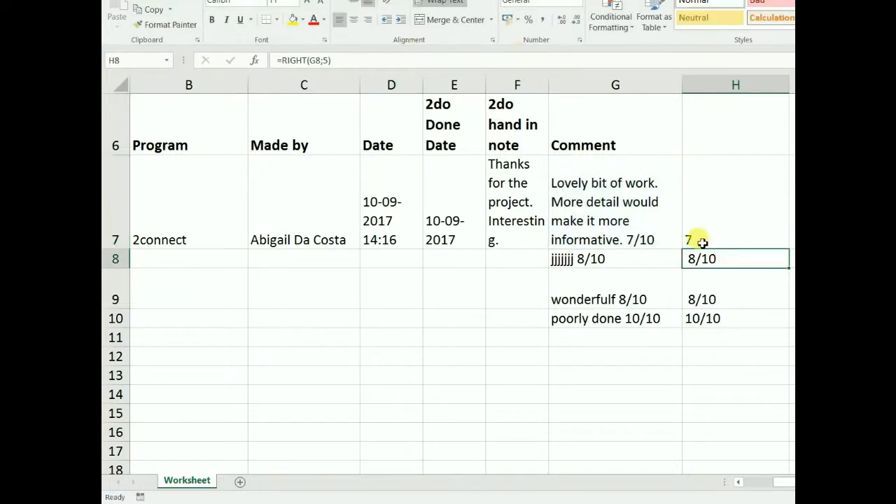
left_click(704, 242)
left_click(706, 257)
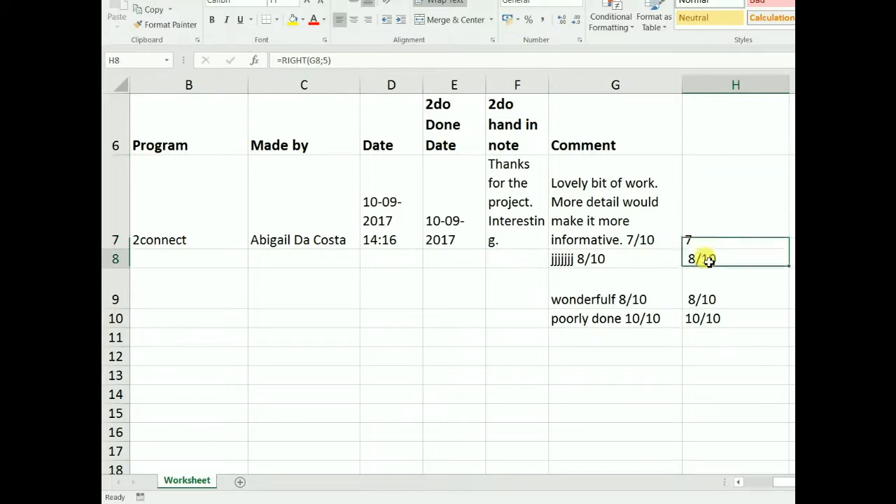
left_click(702, 241)
Copy the TRIM formula from H7 into H8:H10, showing scores 8, 8 and 10.
right_click(702, 243)
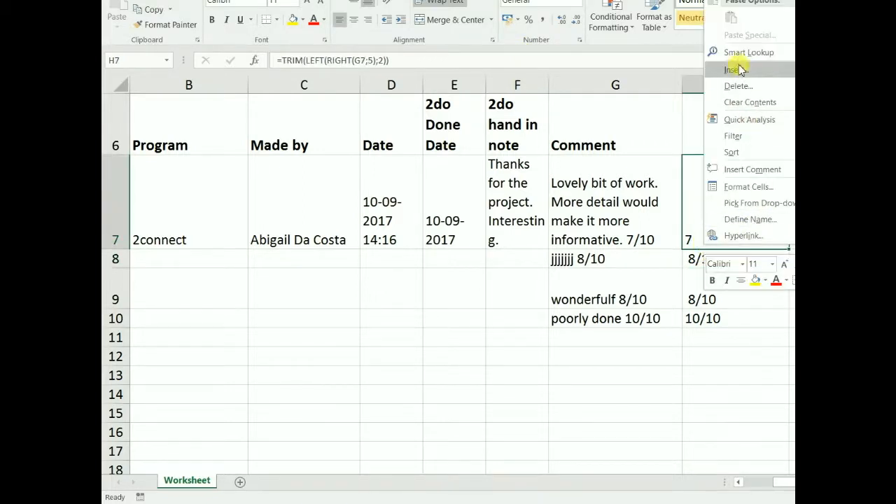
left_click(741, 0)
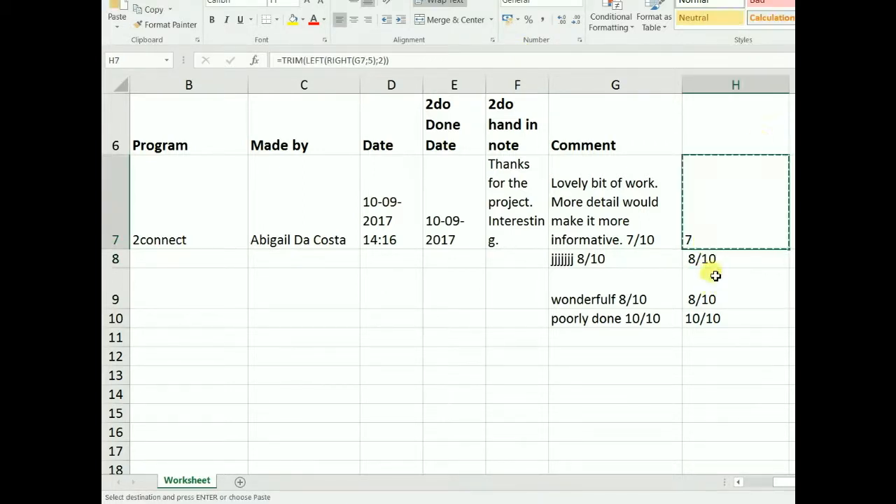
left_click_drag(708, 259, 719, 322)
type("8 8 10")
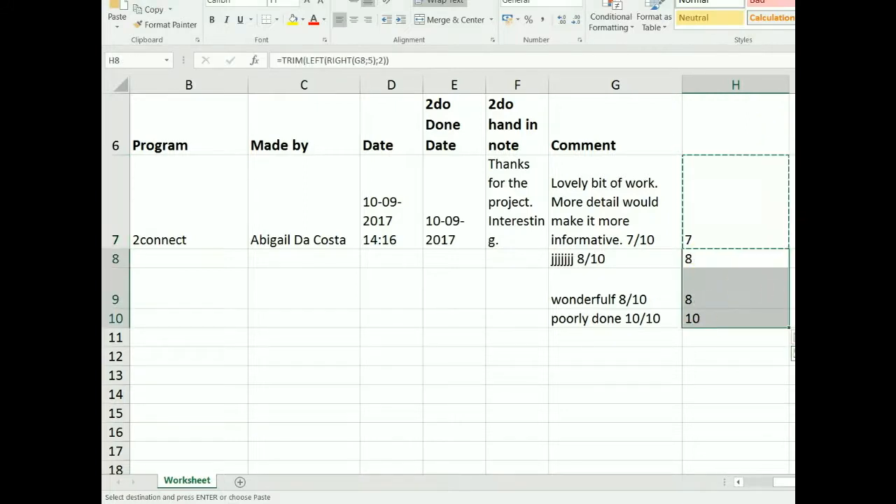
left_click(805, 291)
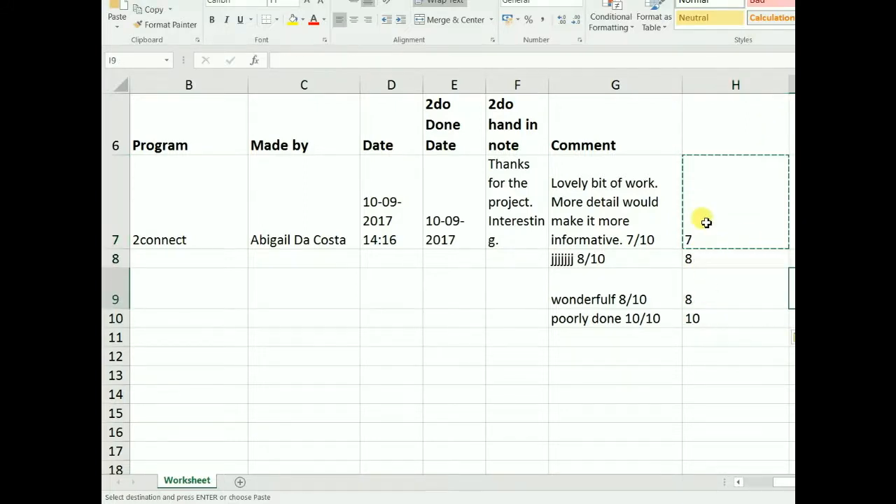